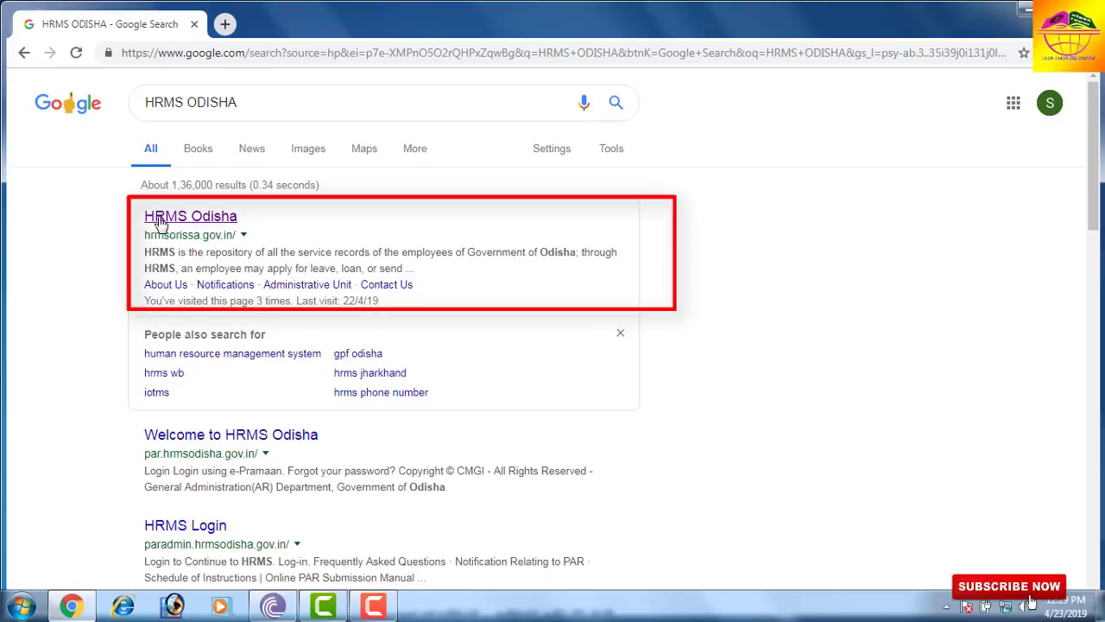
- Open the HRMS Odisha website (hrmsorissa.gov.in) from the Google search results
click(194, 218)
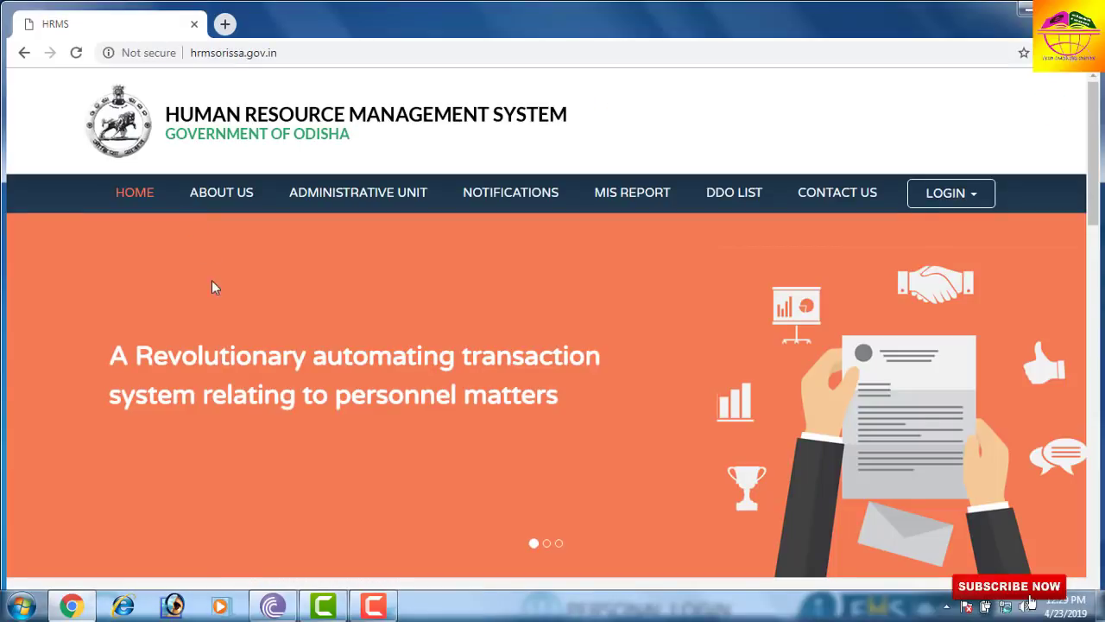
- Go to the Personal Login/HRMS Login page from the LOGIN menu
click(954, 203)
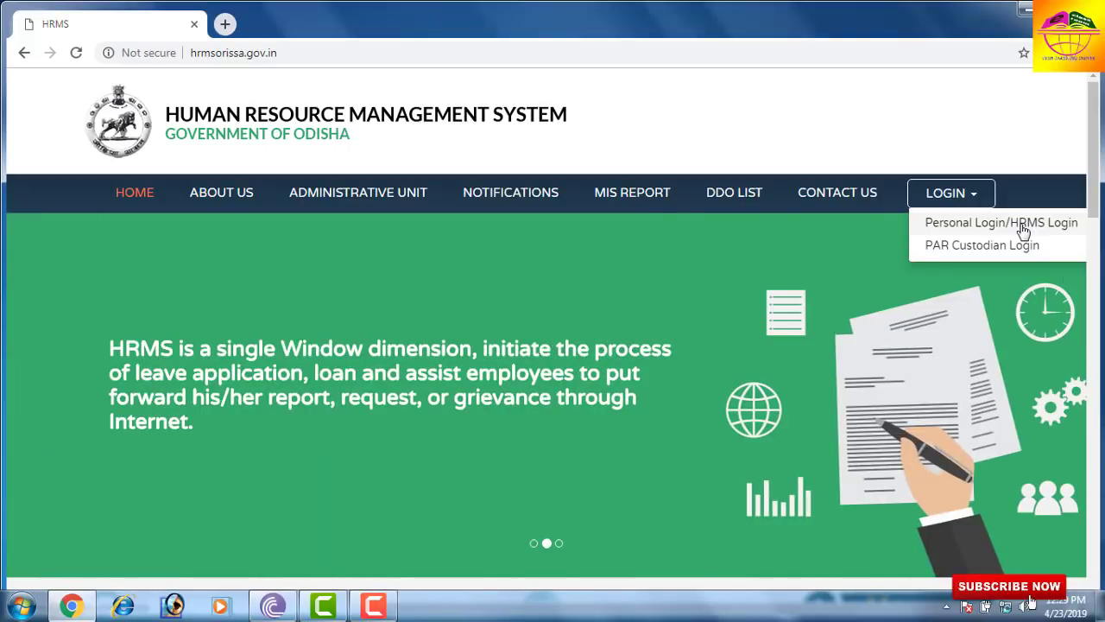
click(1022, 226)
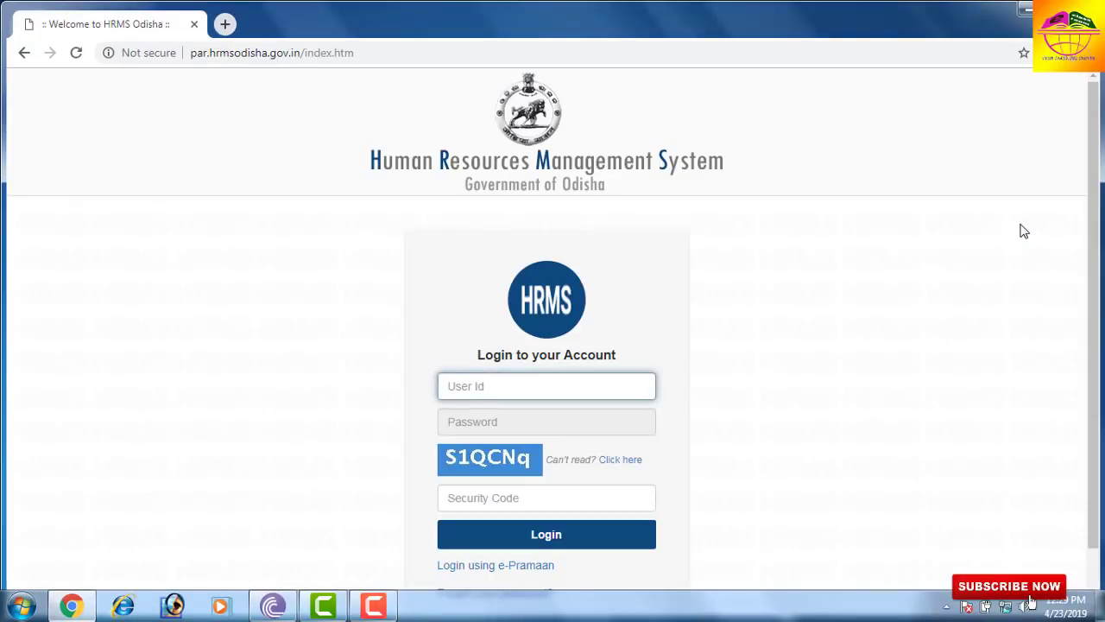
scroll(732, 307, down, 1)
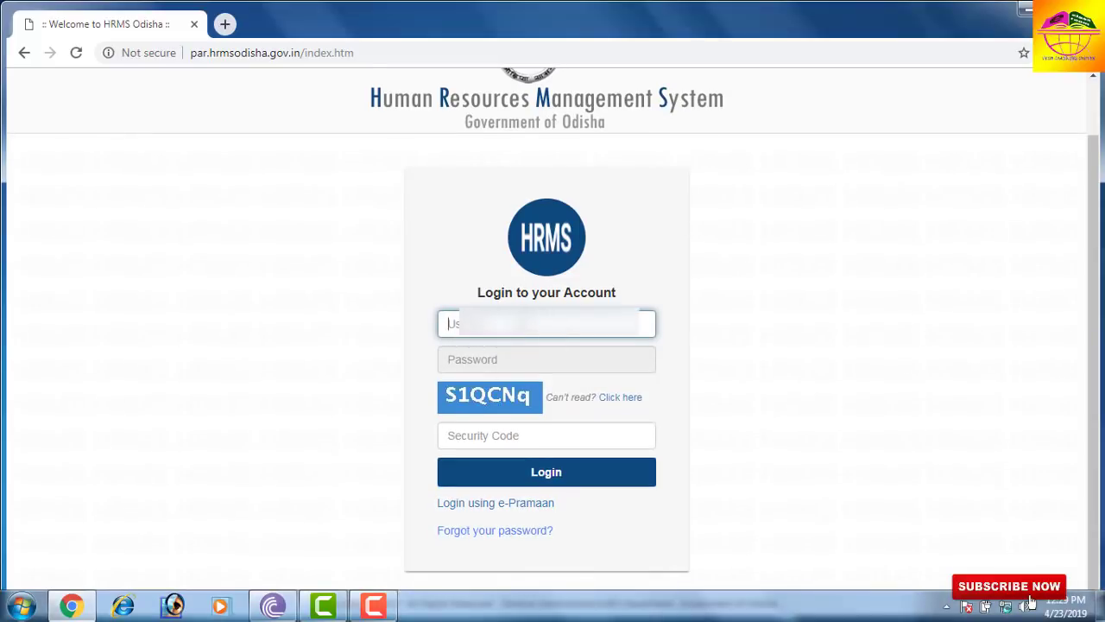
- Enter the user ID, the account password and the captcha security code
text(91)
click(502, 359)
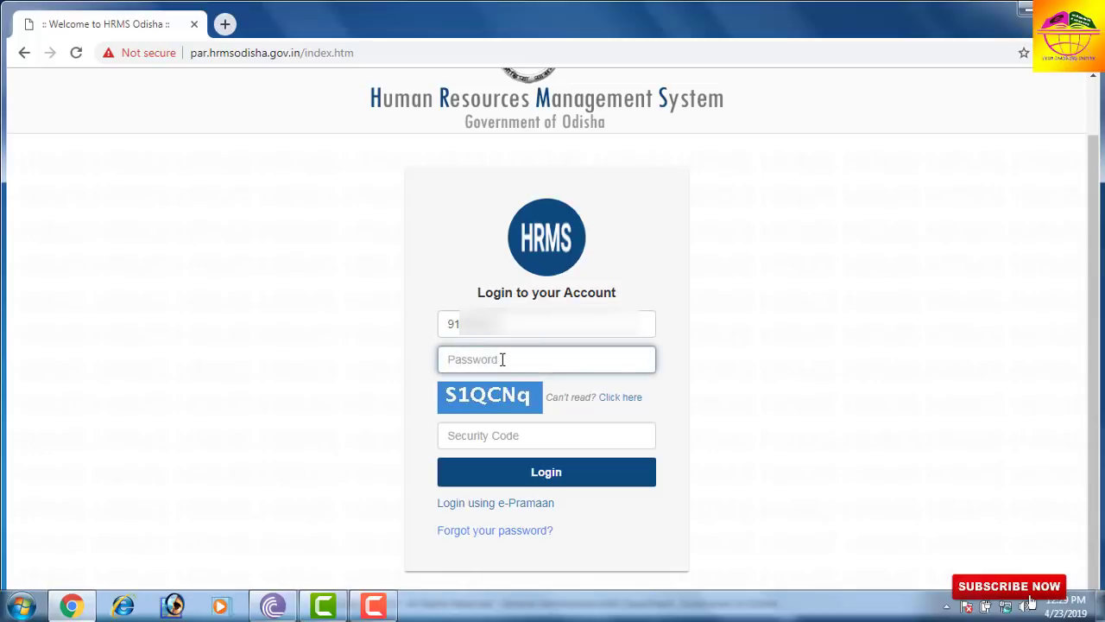
text(•••)
key(Tab)
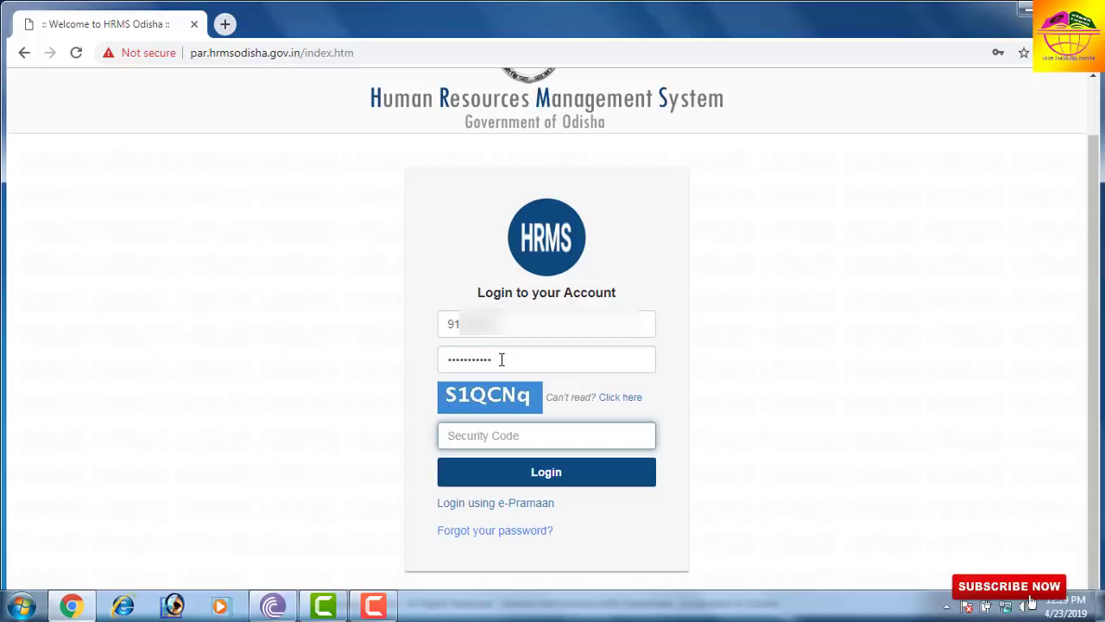
text(S1QCNq)
click(559, 480)
- Log in and choose 'Remind me Later' on the personal-details update popup
click(559, 479)
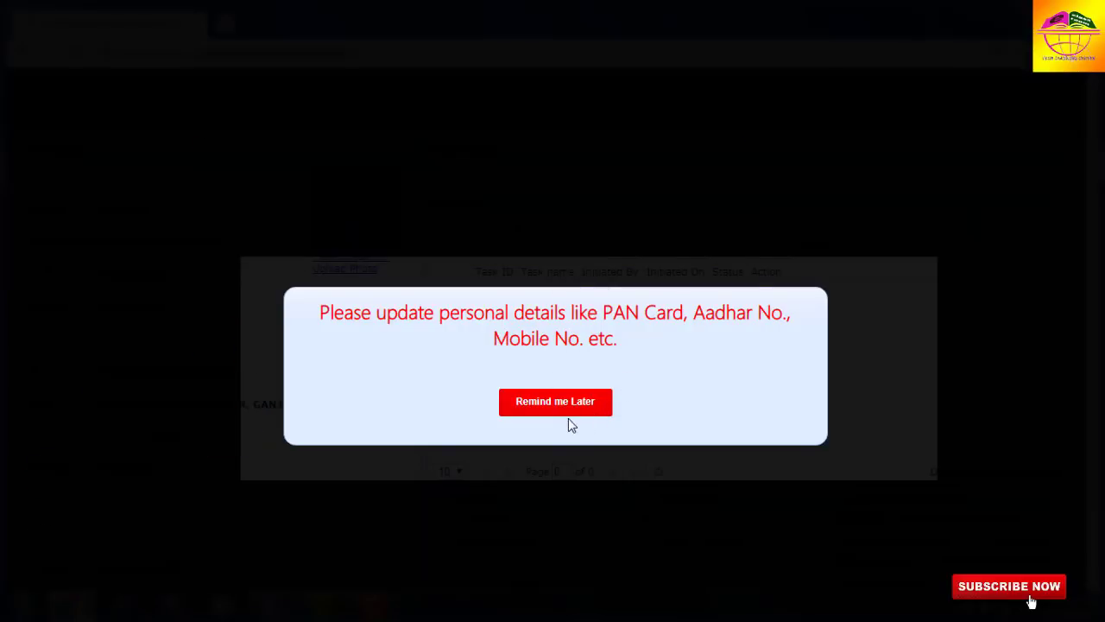
click(552, 402)
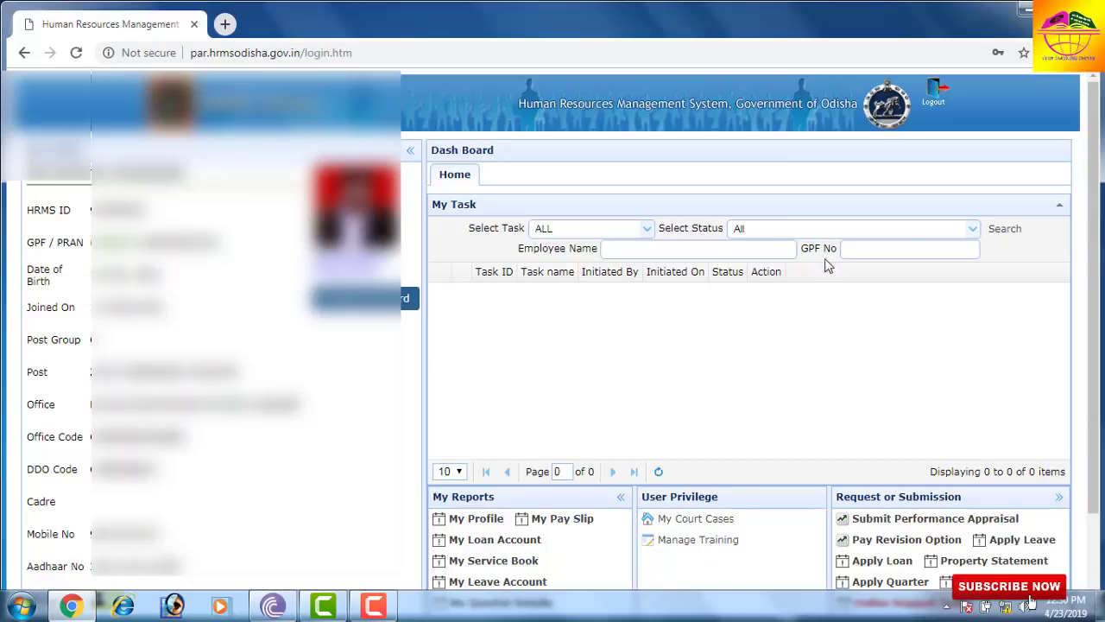
drag(1098, 332, 1100, 419)
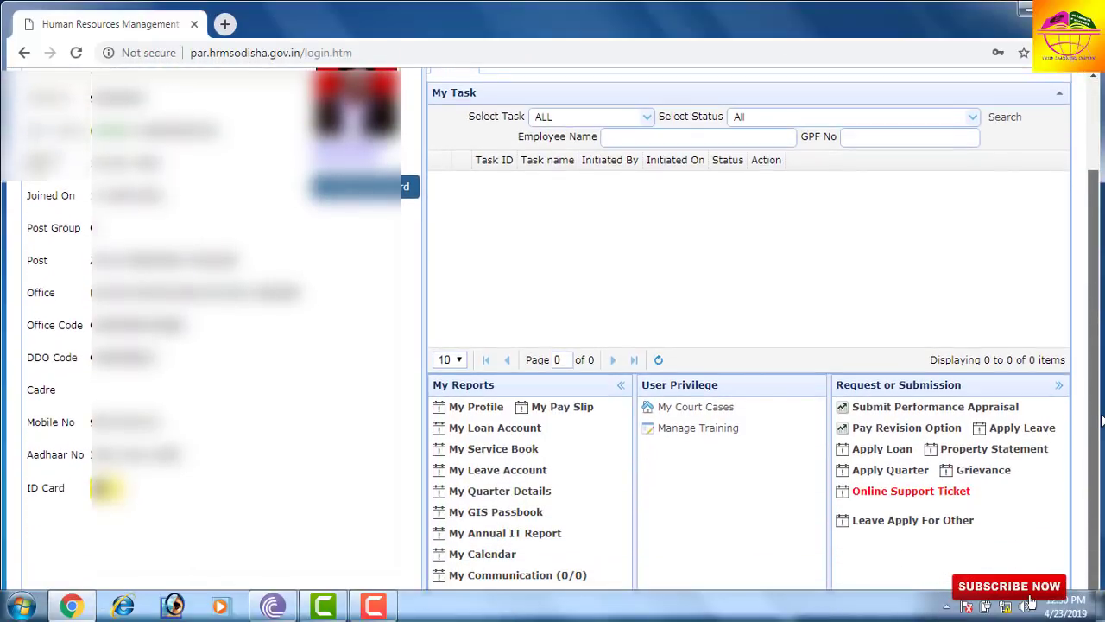
- Open My Profile from the My Reports section
click(473, 415)
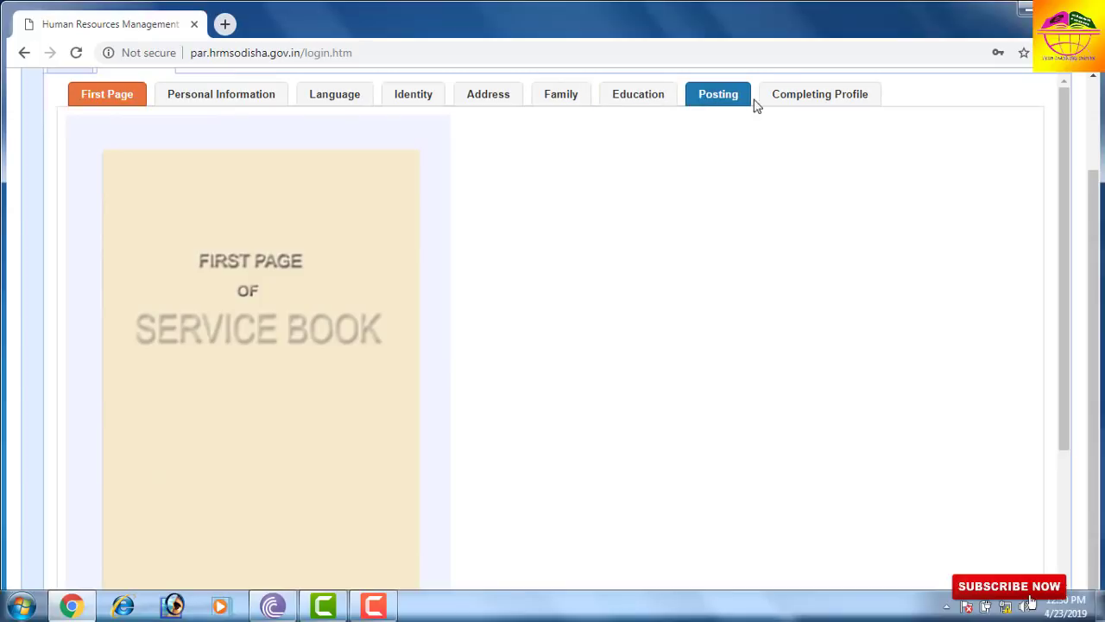
- Show the Personal Information tab with gender, post group and height details
click(212, 96)
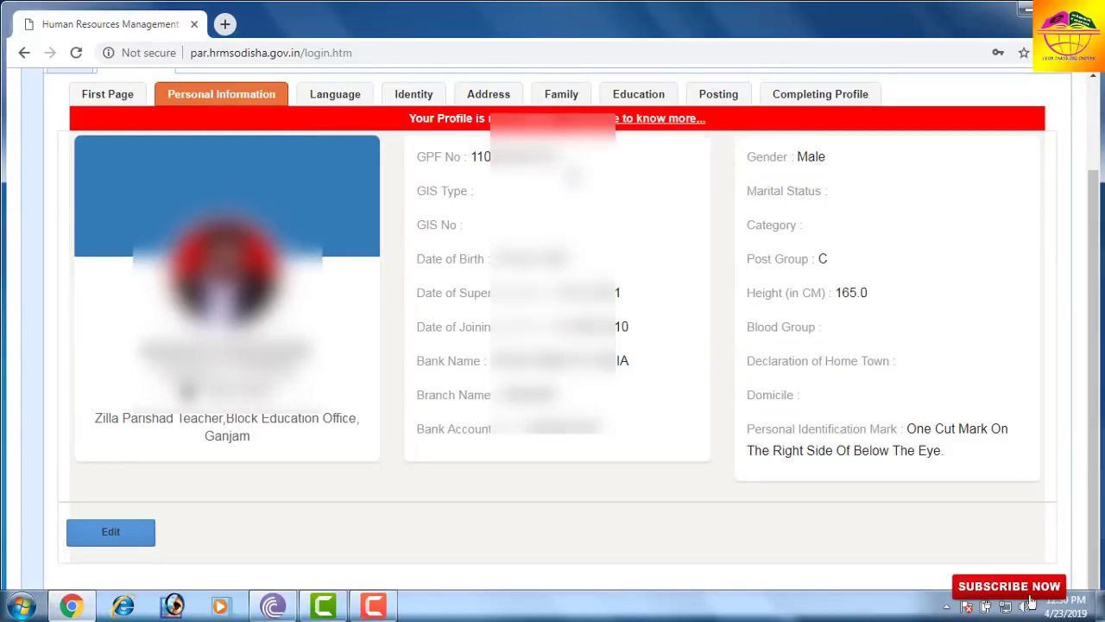
scroll(557, 339, down, 1)
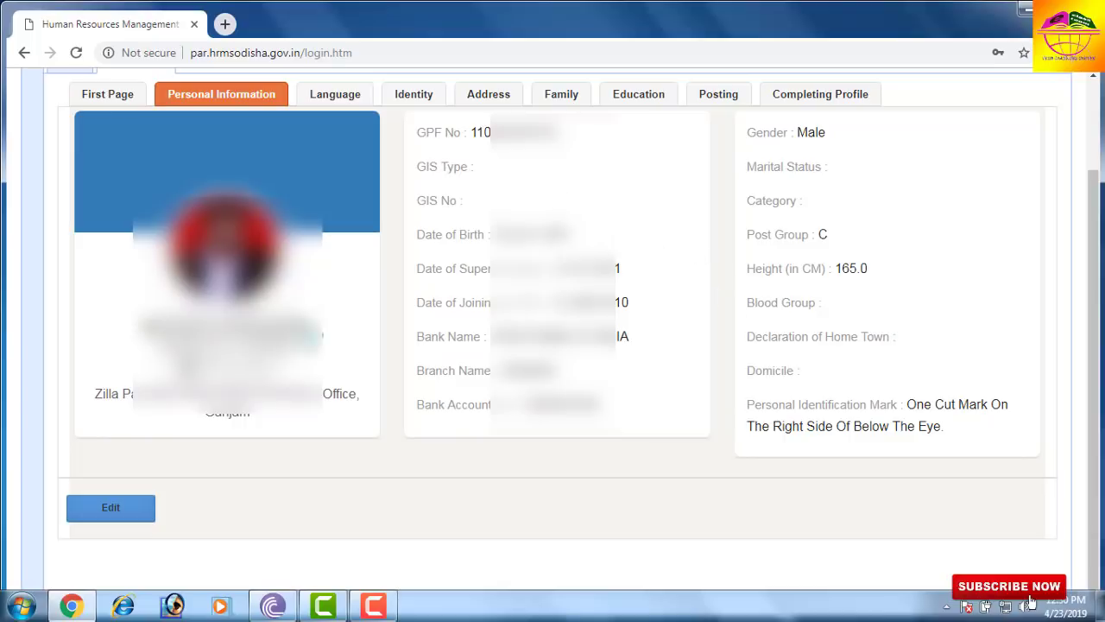
- Make Personal Information editable and select a GIS Type value
click(112, 509)
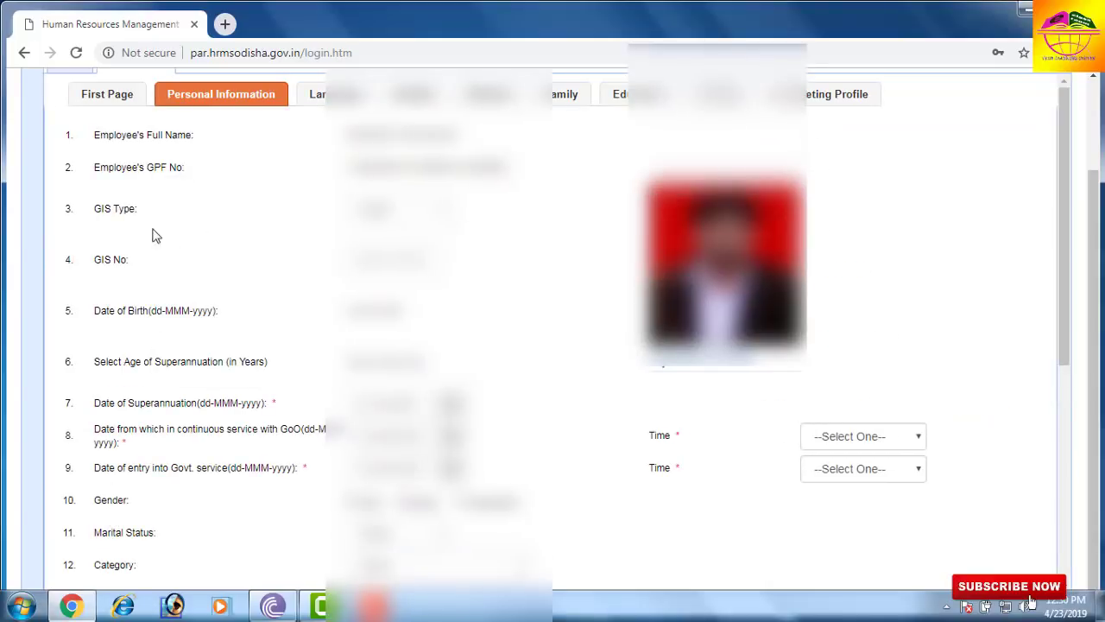
click(393, 209)
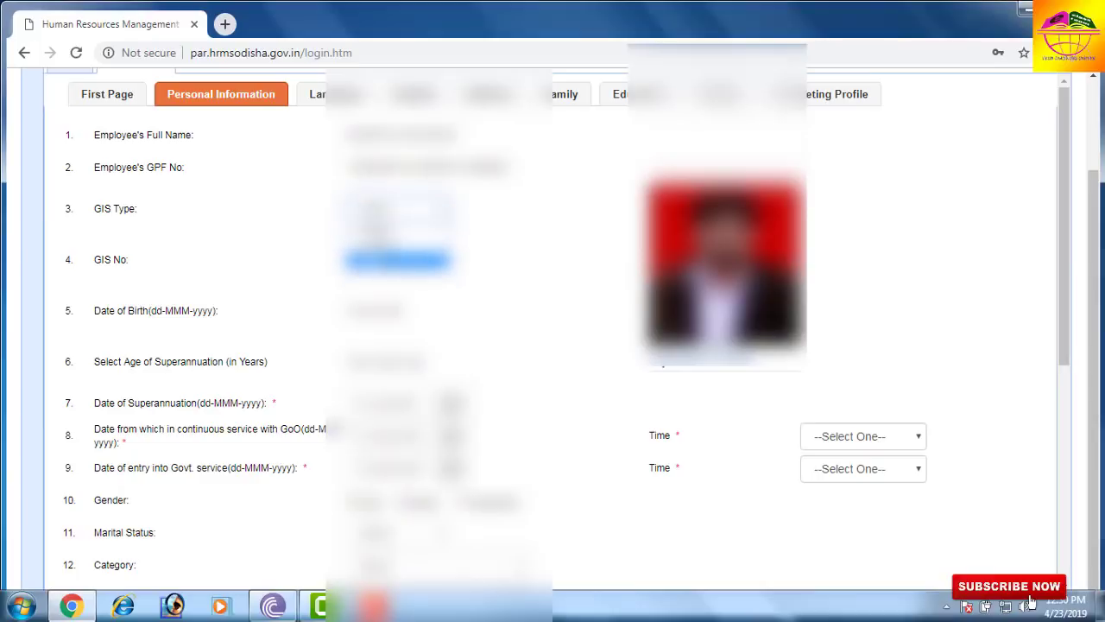
click(397, 259)
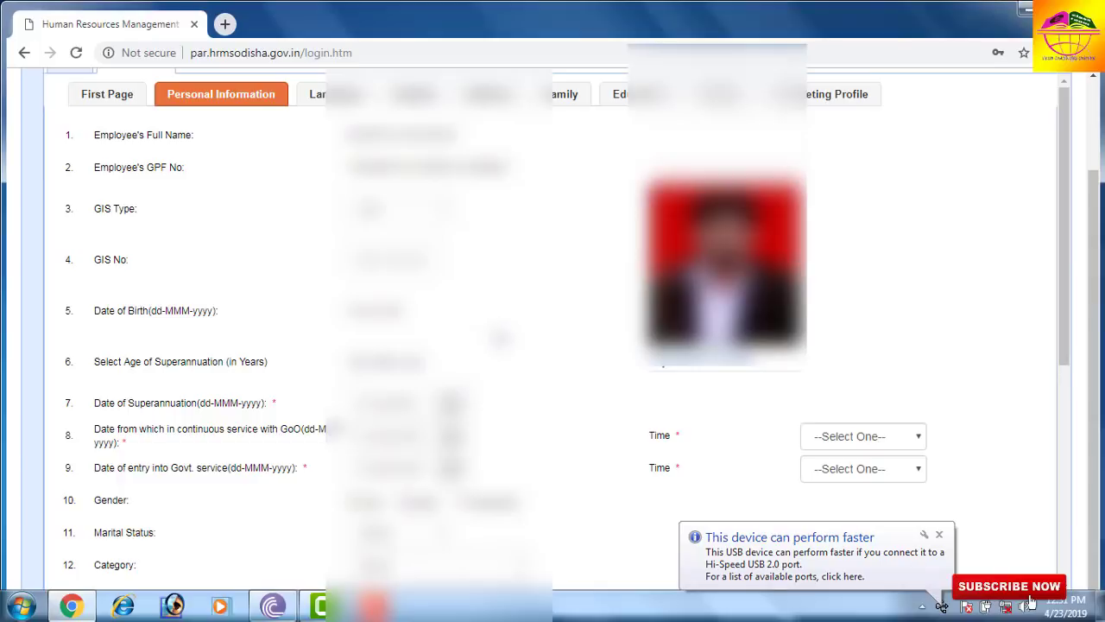
scroll(501, 338, down, 1)
scroll(501, 338, down, 1)
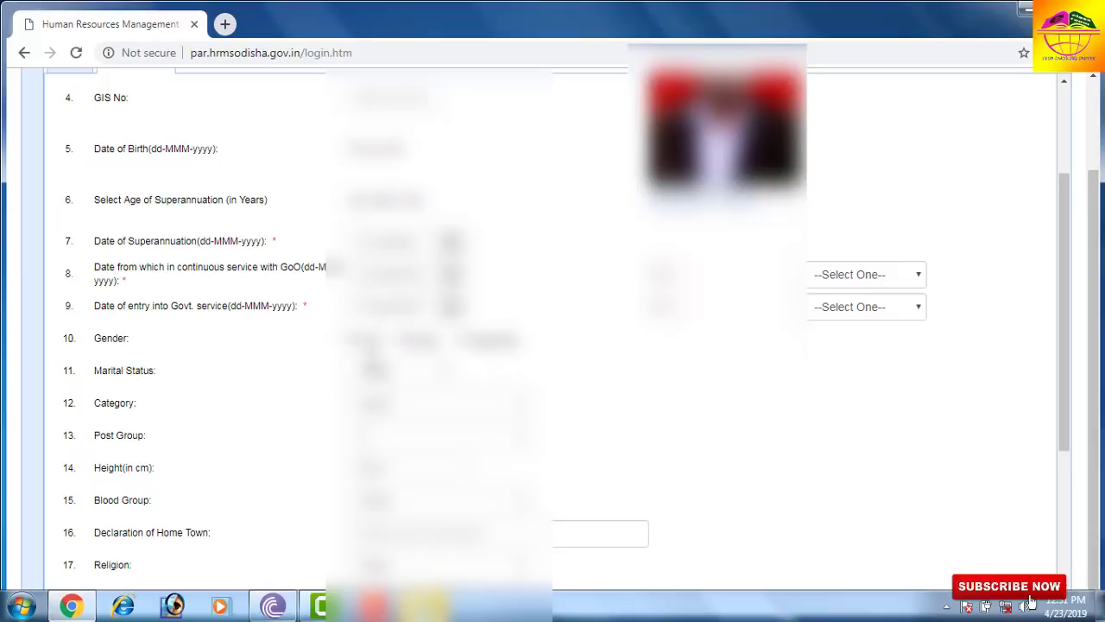
- Choose a marital status, category and blood group in the Personal Information form
click(390, 376)
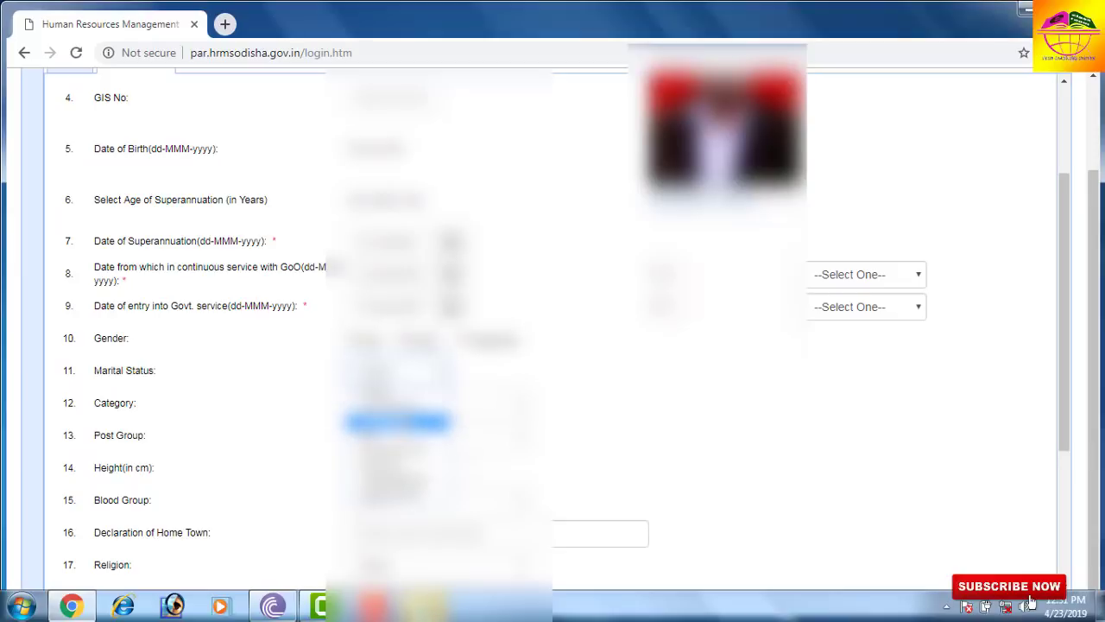
click(403, 425)
click(389, 402)
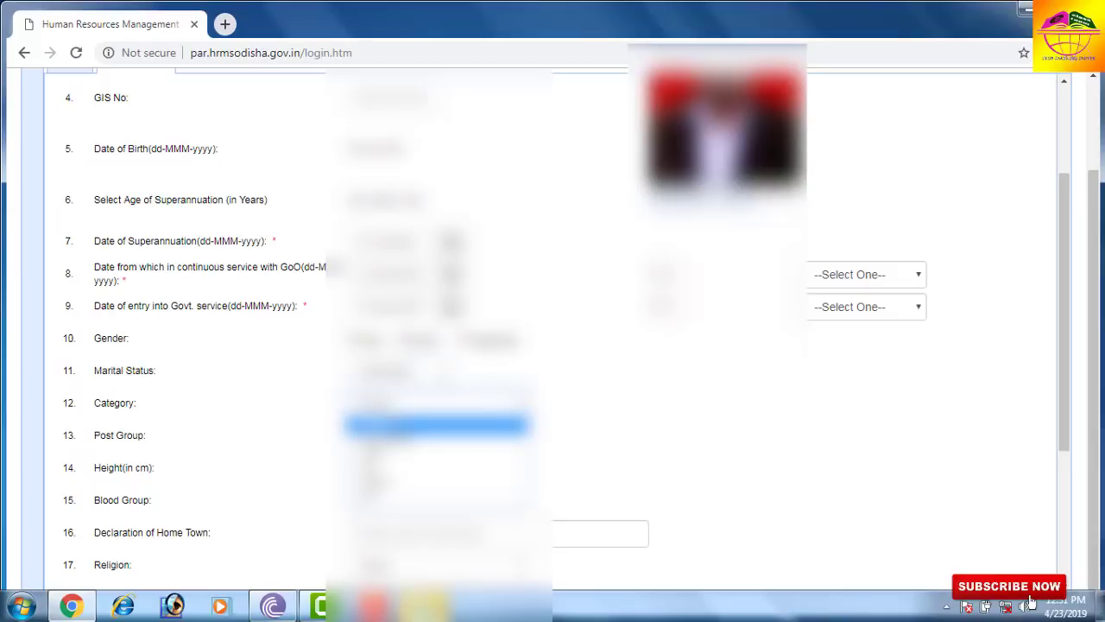
click(402, 451)
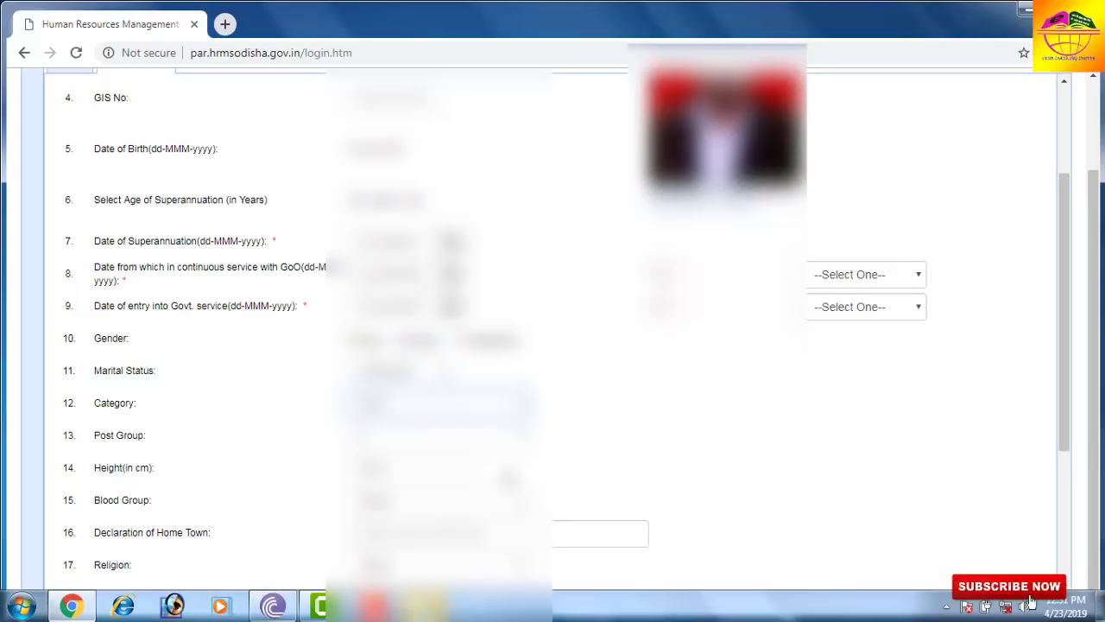
scroll(518, 466, down, 2)
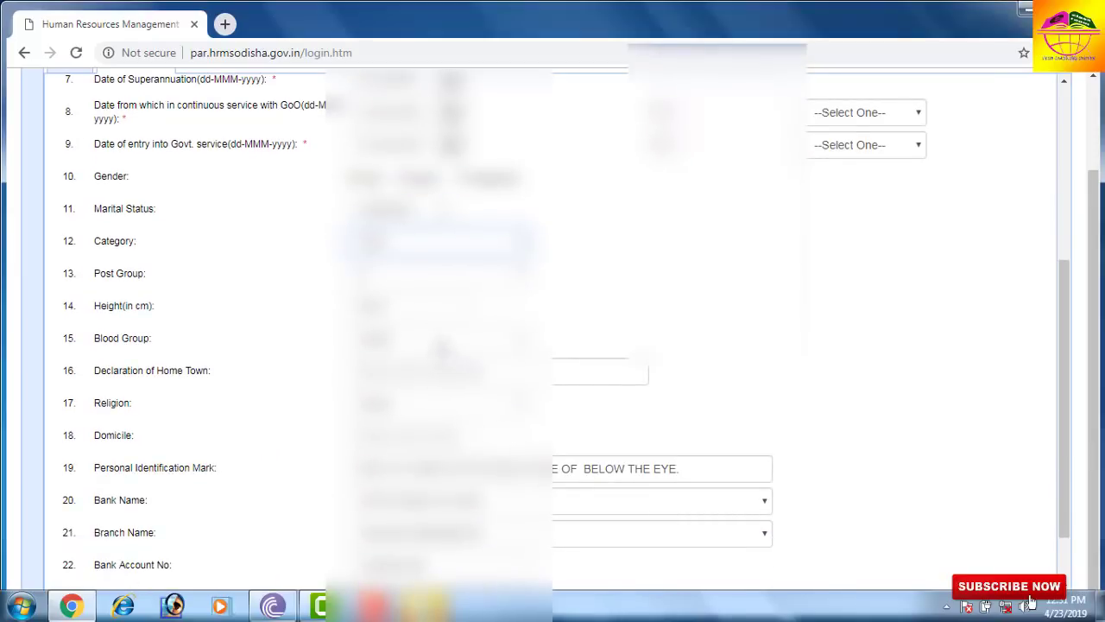
click(442, 345)
click(421, 394)
- Fill in the home town declaration and choose a religion and domicile
click(411, 373)
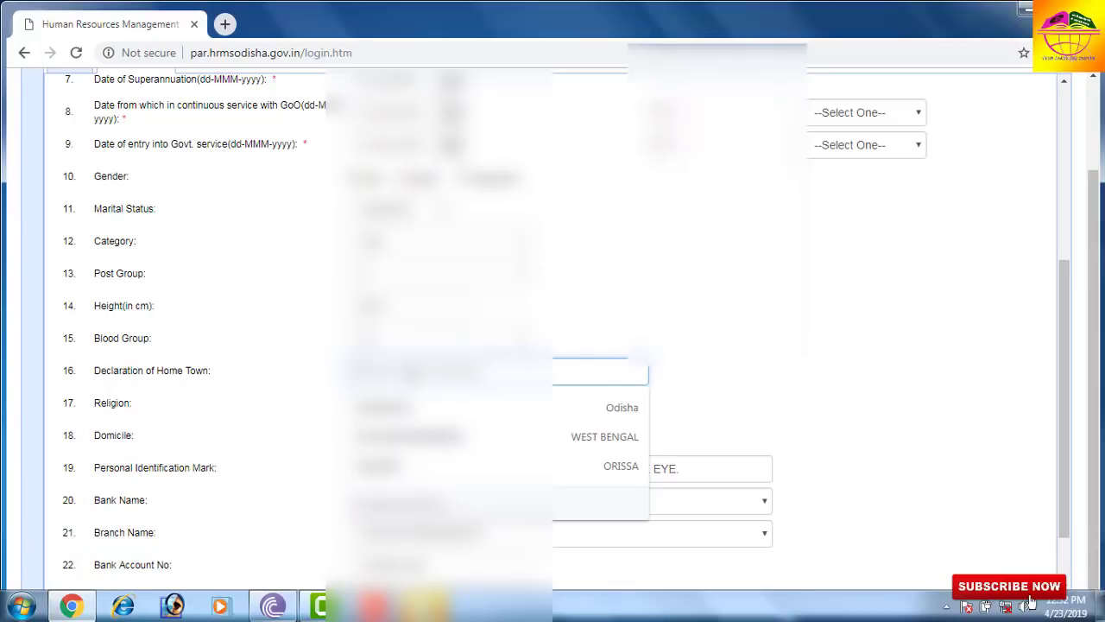
click(302, 395)
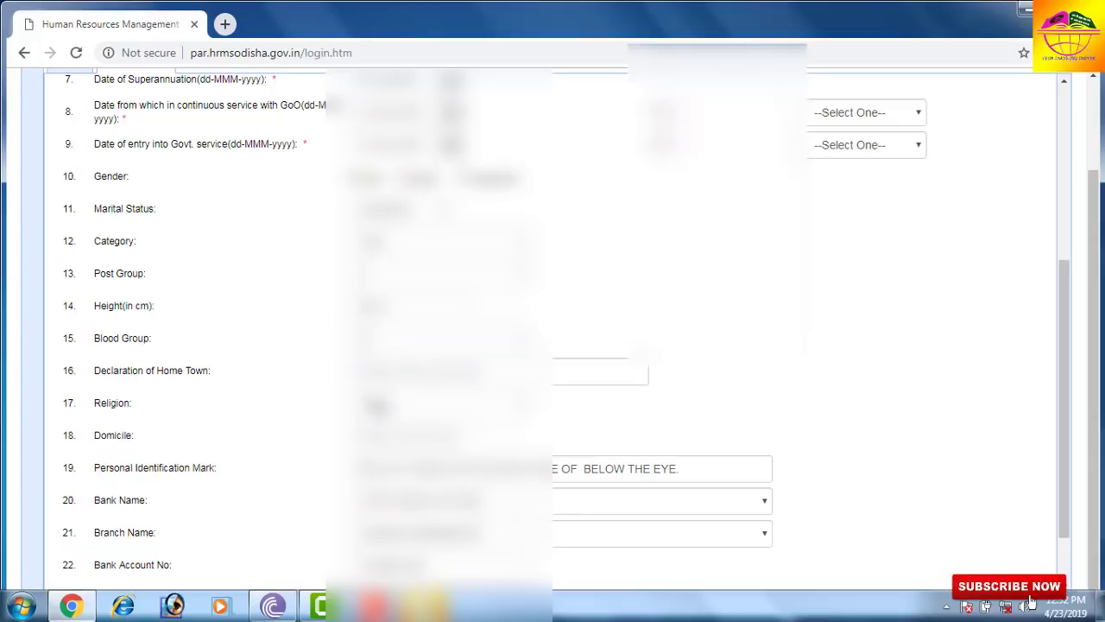
click(369, 408)
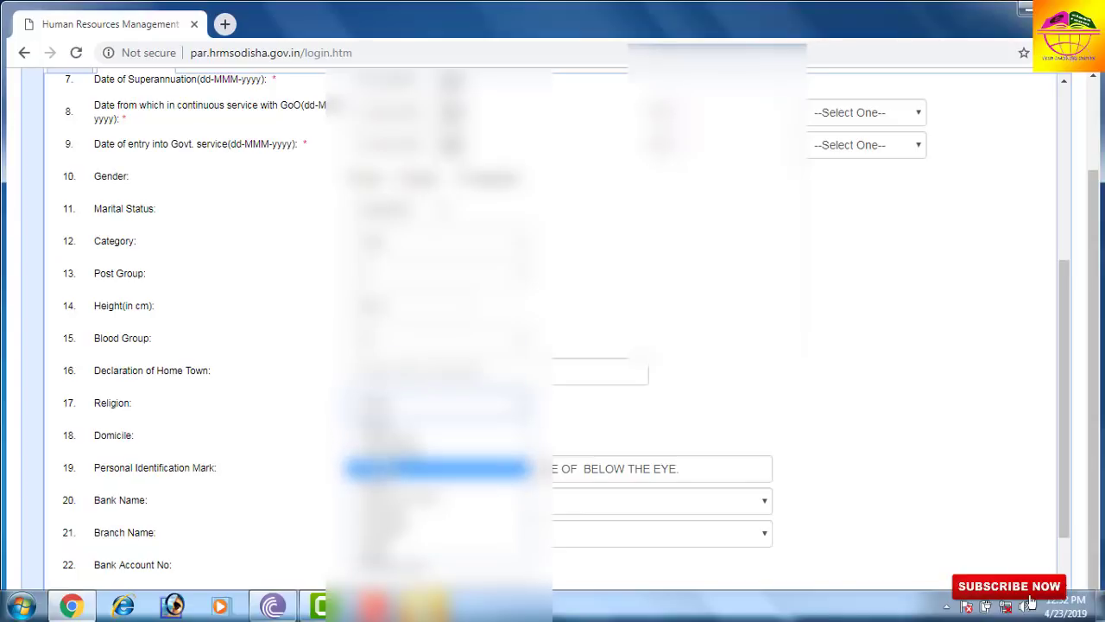
click(436, 470)
click(406, 434)
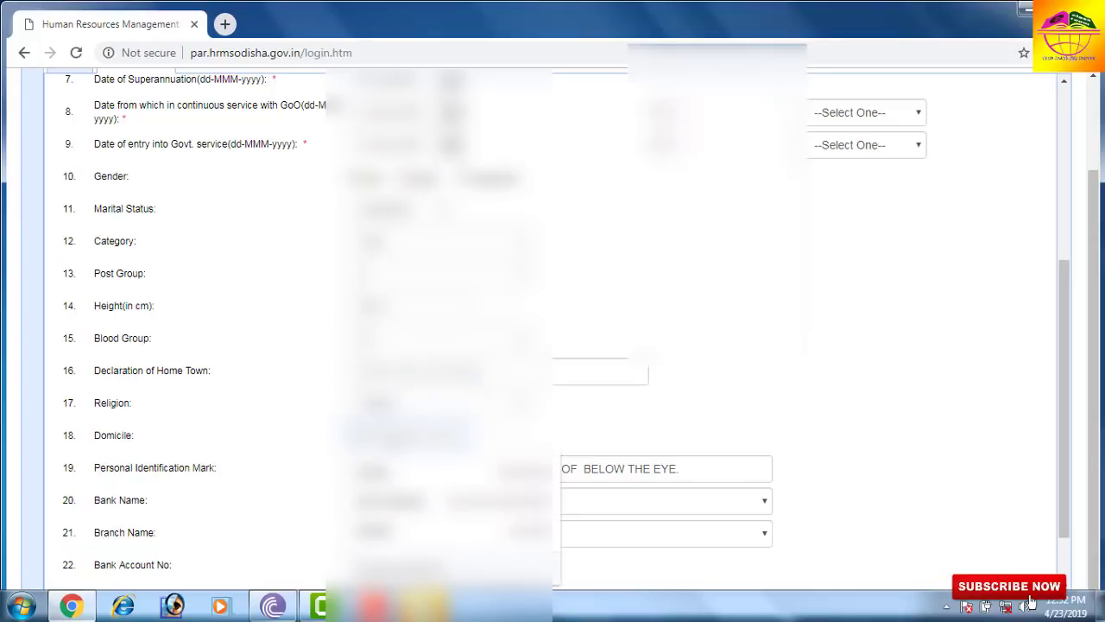
click(406, 544)
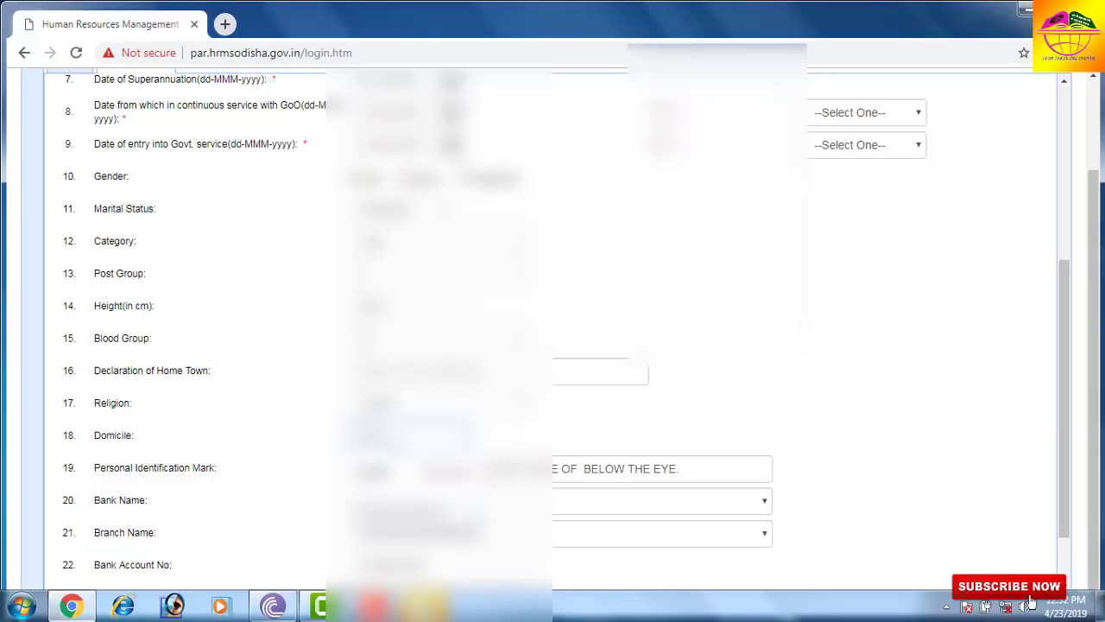
key(Tab)
click(523, 418)
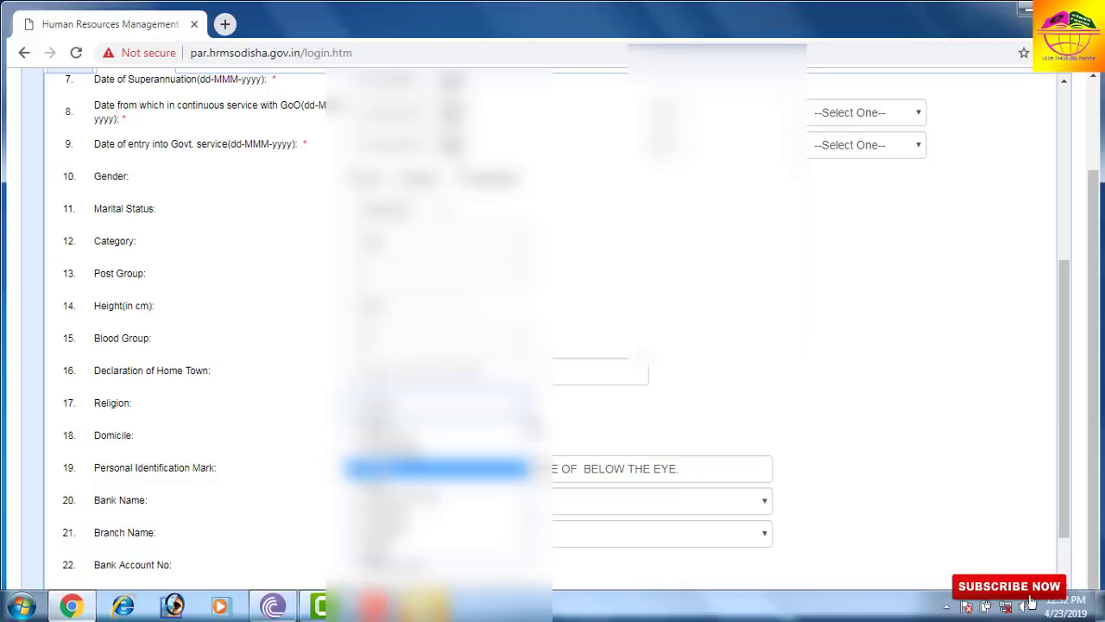
click(608, 428)
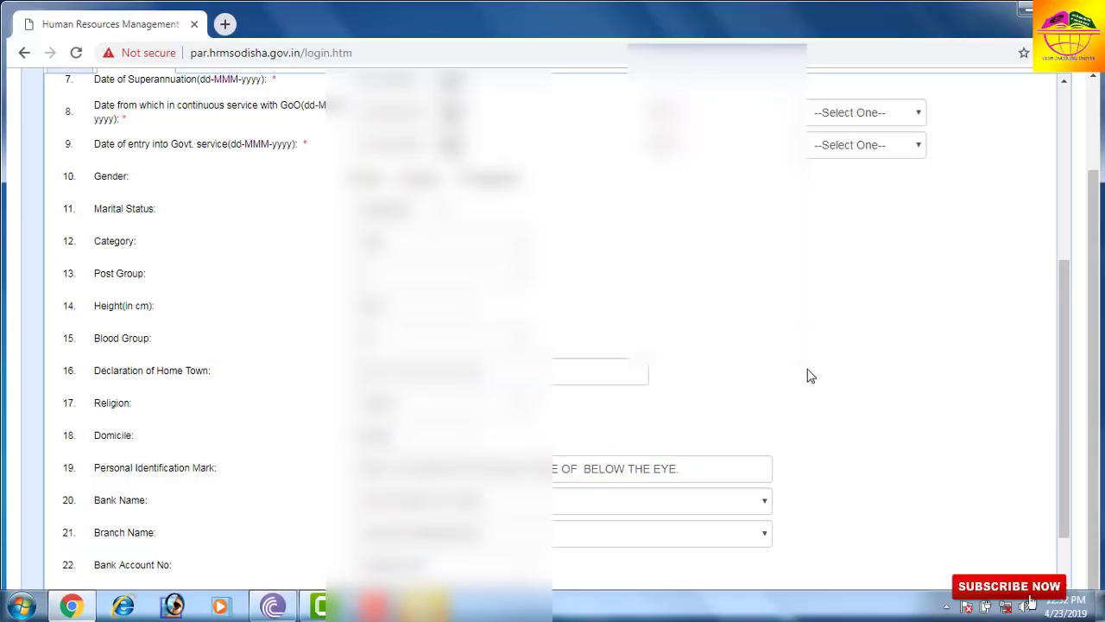
- Check the service-start Time dropdown without changing it, then save Personal Information
scroll(799, 375, down, 2)
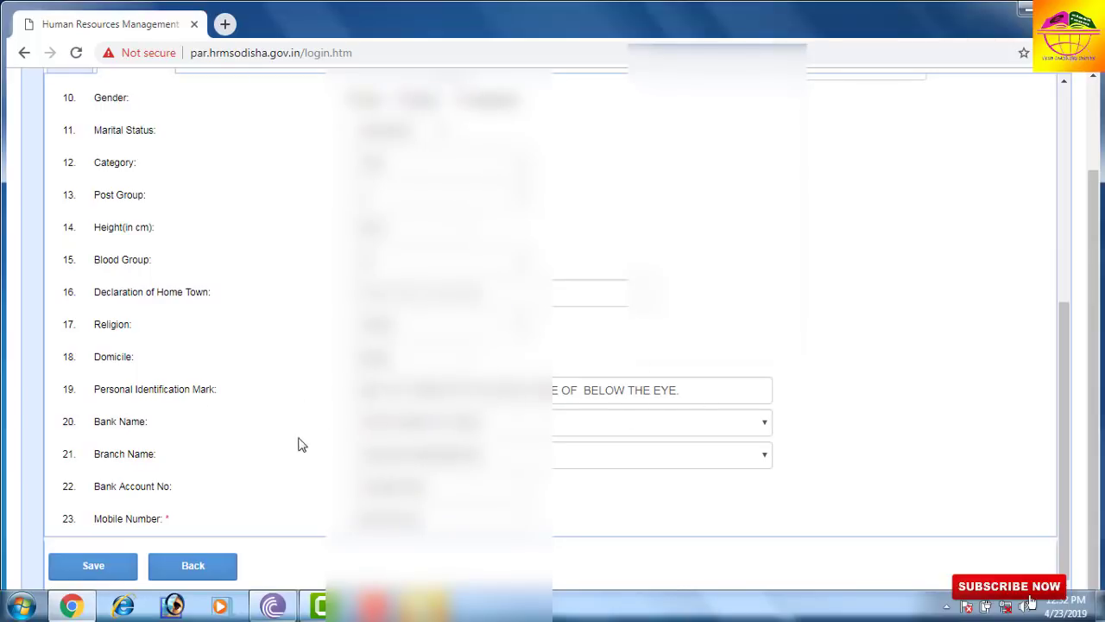
scroll(792, 364, up, 3)
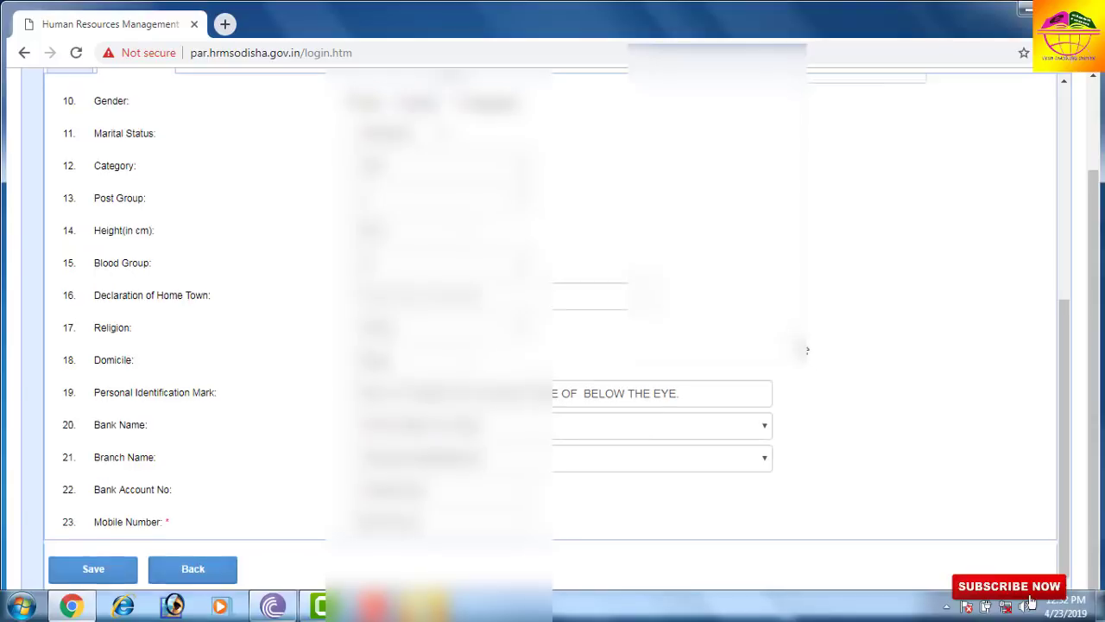
scroll(616, 269, up, 5)
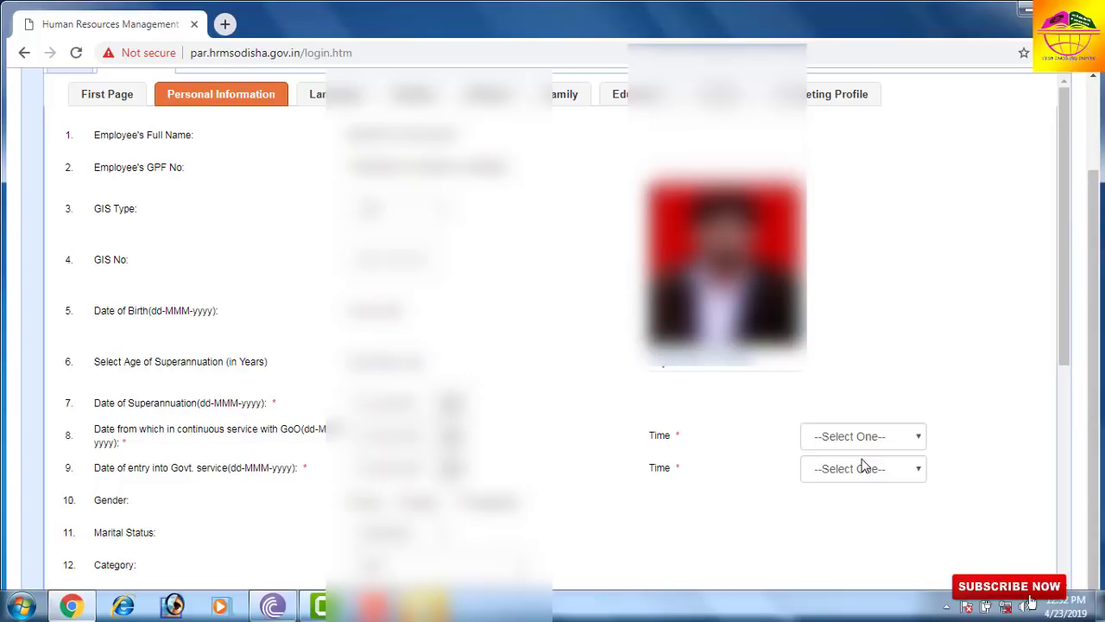
click(852, 445)
click(852, 445)
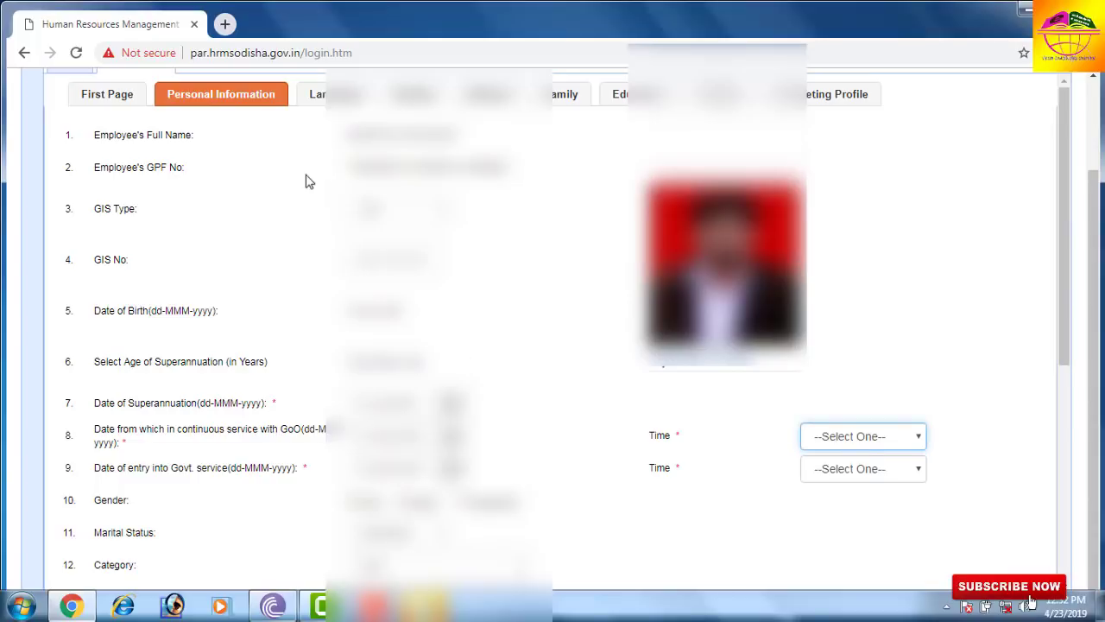
scroll(566, 335, down, 5)
scroll(566, 335, up, 3)
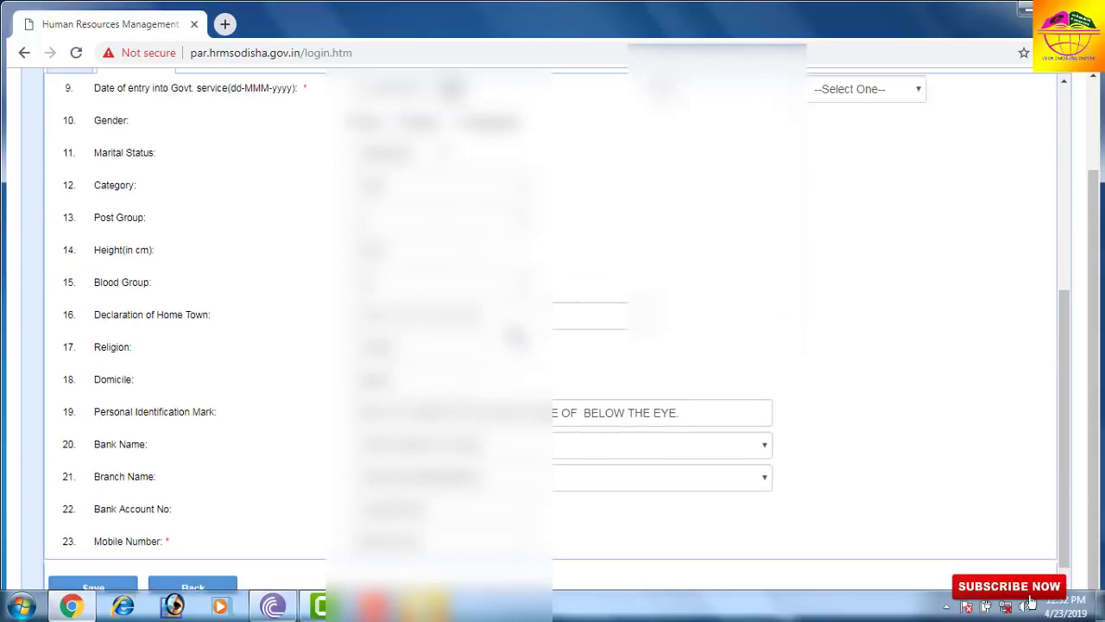
scroll(254, 481, down, 3)
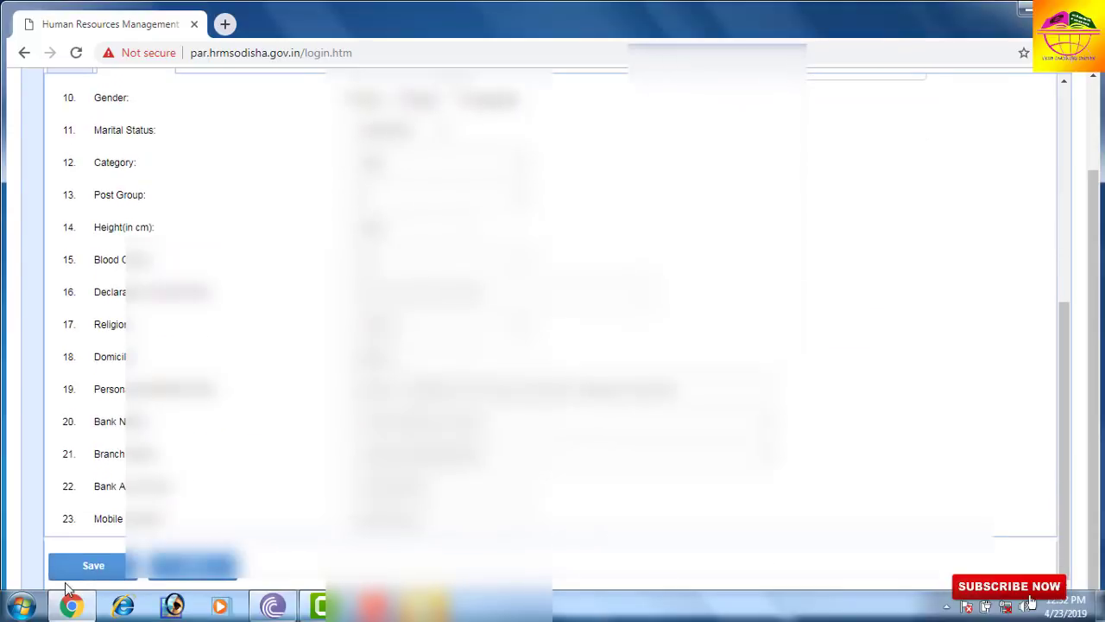
click(93, 567)
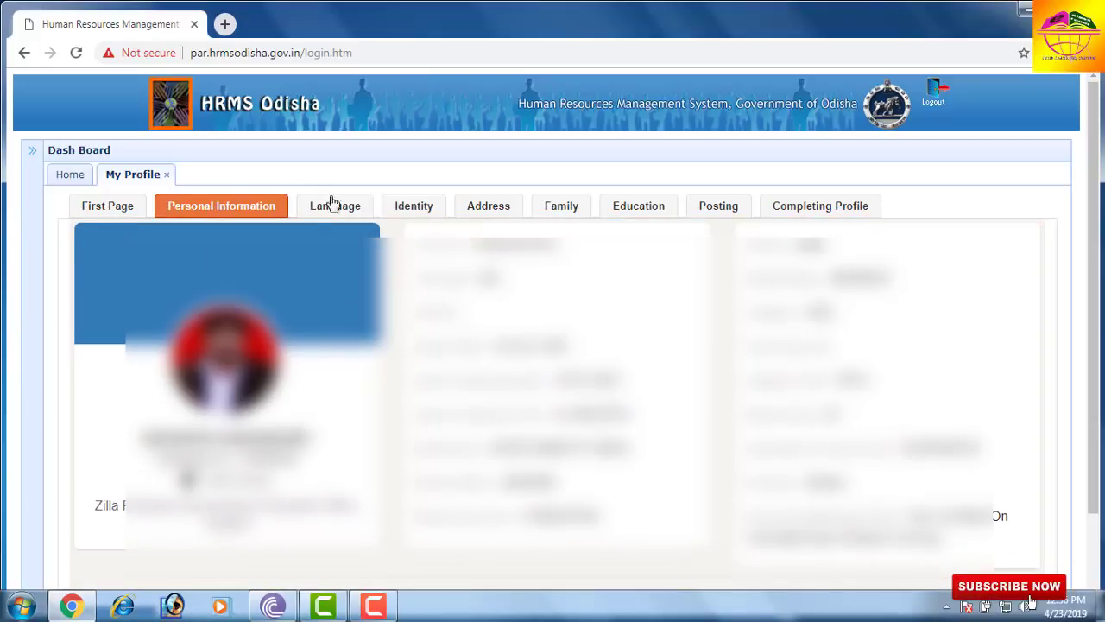
- Go to the profile's Language tab and start a new language entry
click(335, 208)
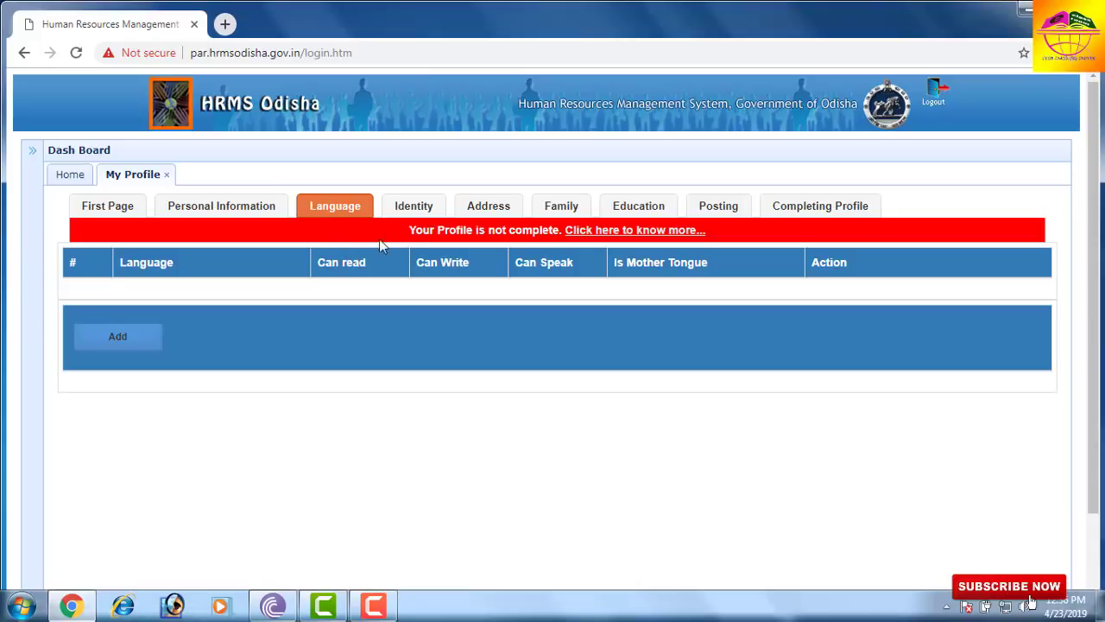
scroll(140, 215, down, 1)
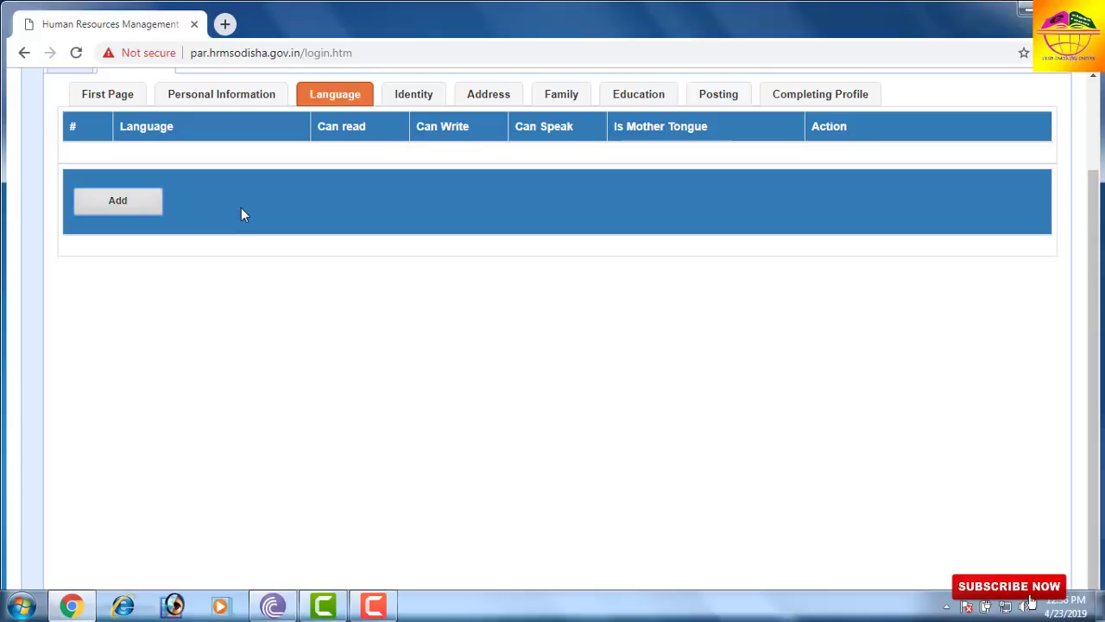
click(149, 211)
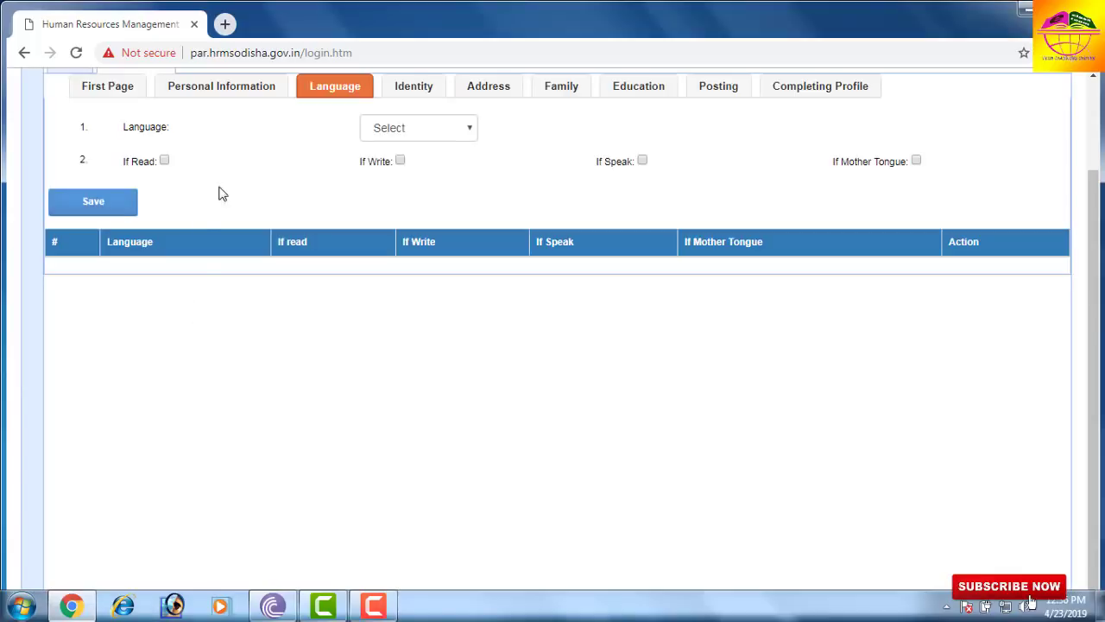
- Add ODIA with read, write, speak and mother tongue ticked, then begin another entry
click(406, 134)
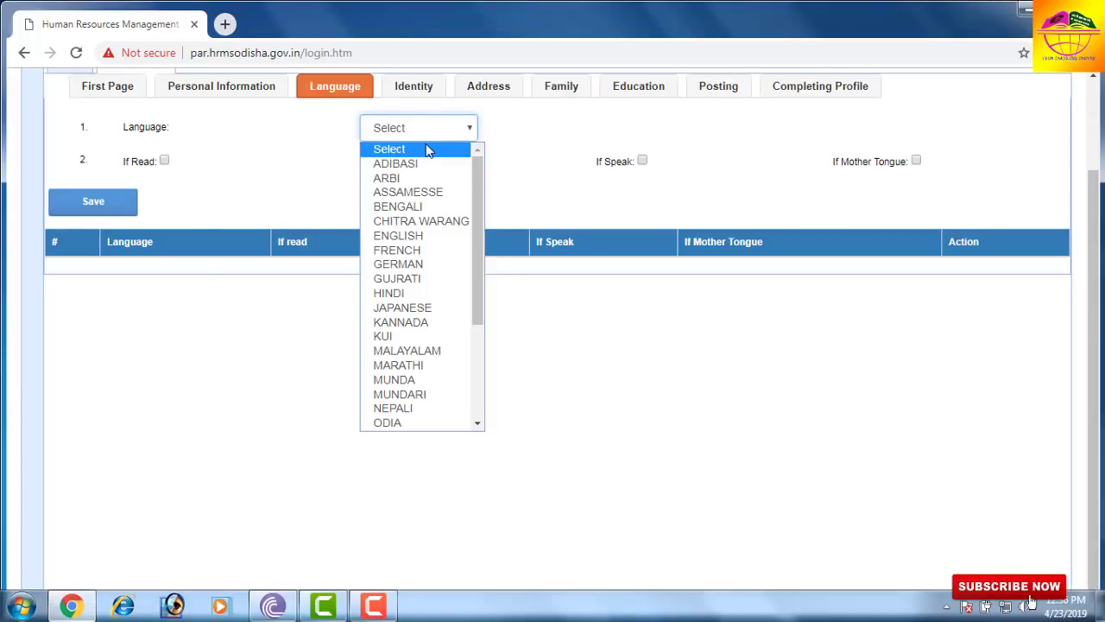
key(o)
key(Return)
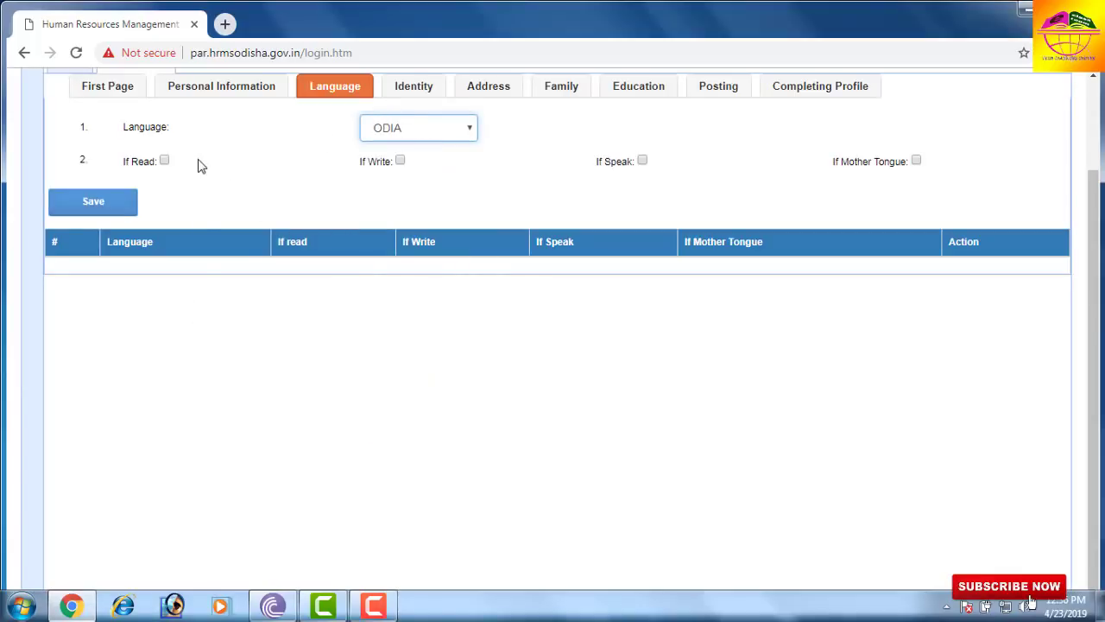
click(165, 162)
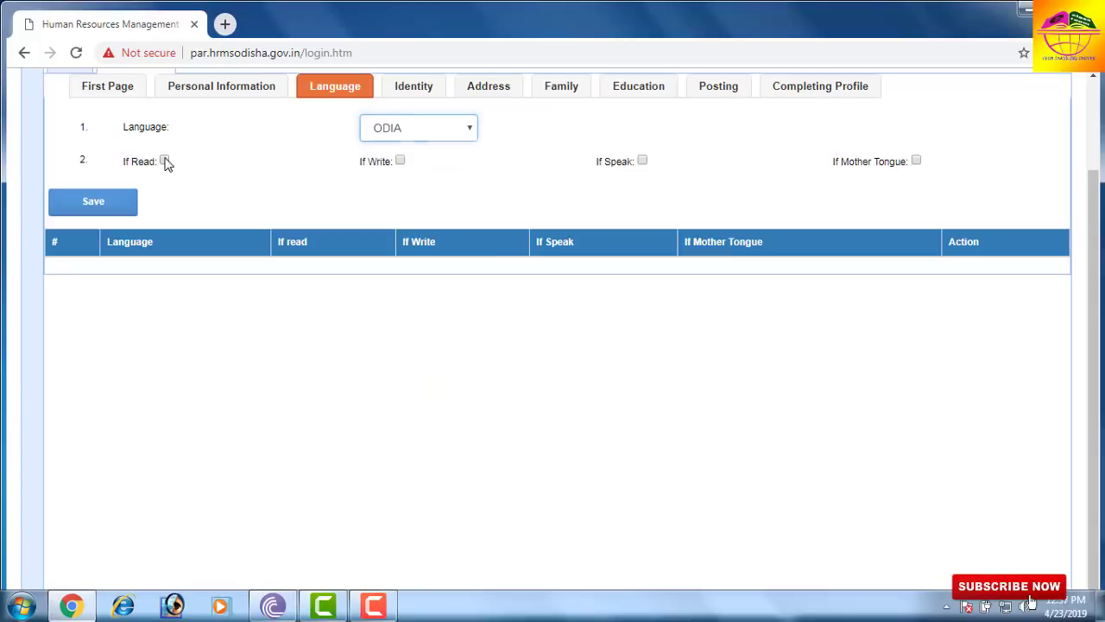
click(401, 162)
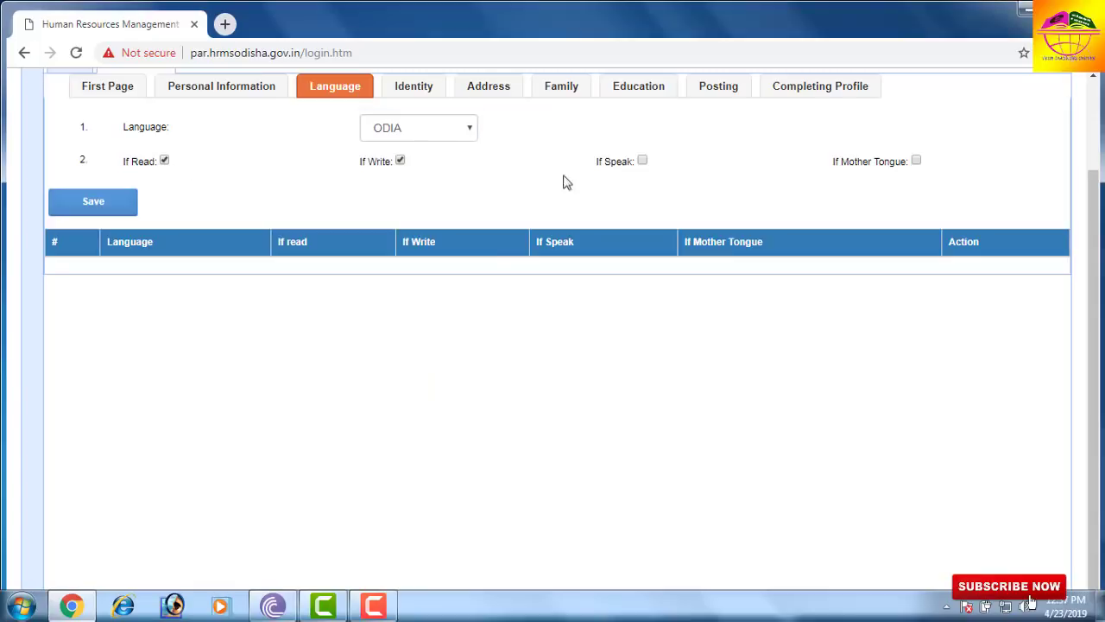
click(642, 162)
click(918, 161)
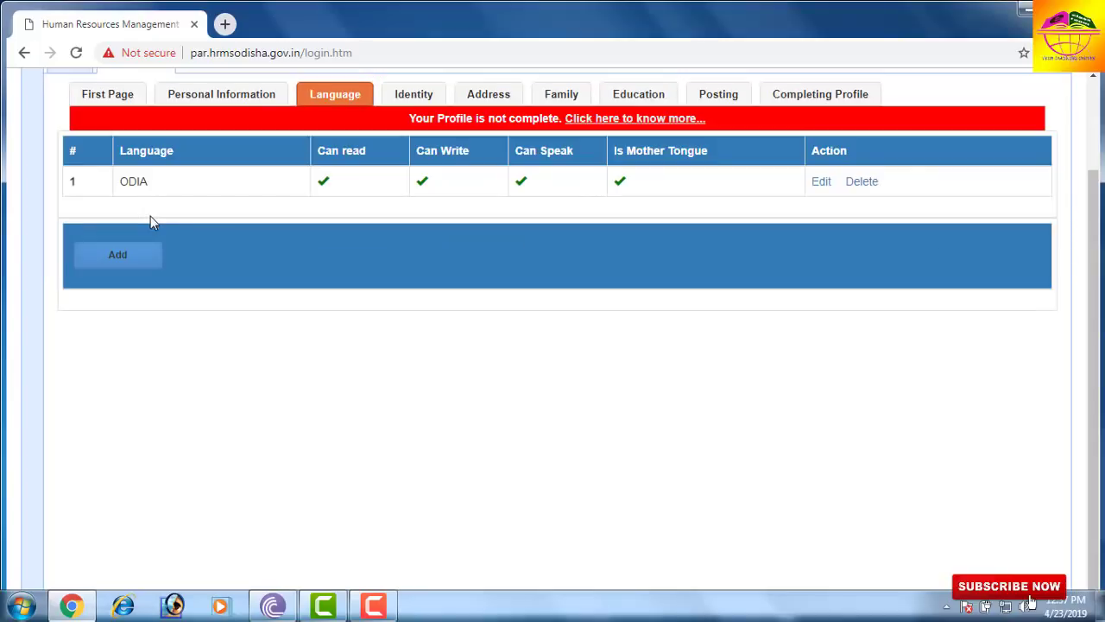
click(121, 256)
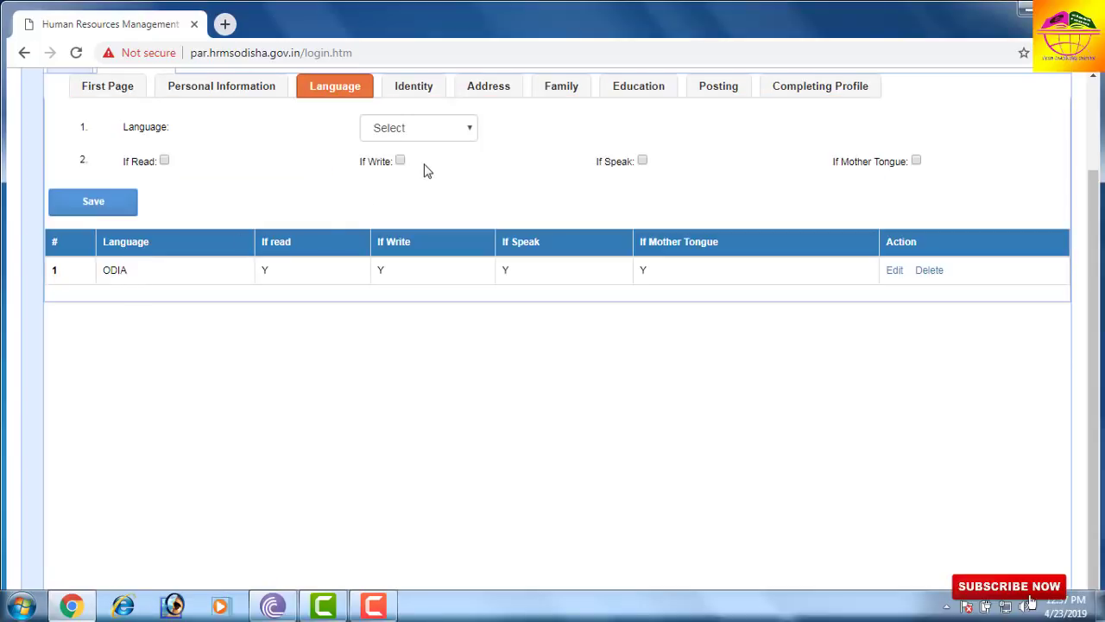
click(421, 138)
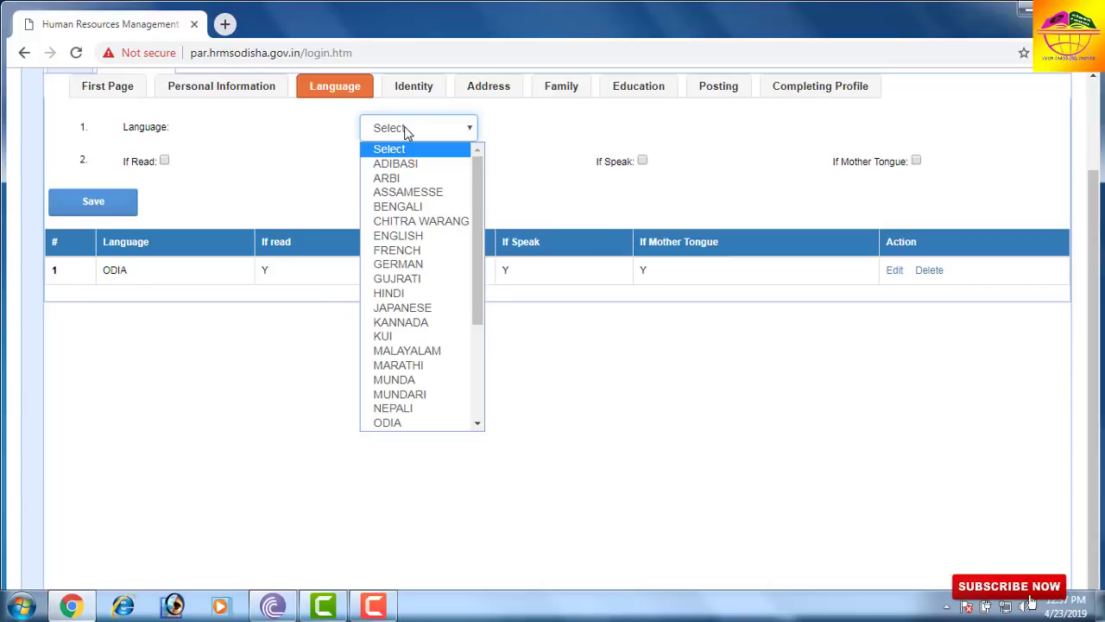
- Save HINDI as a language that is read, written and spoken
key(h)
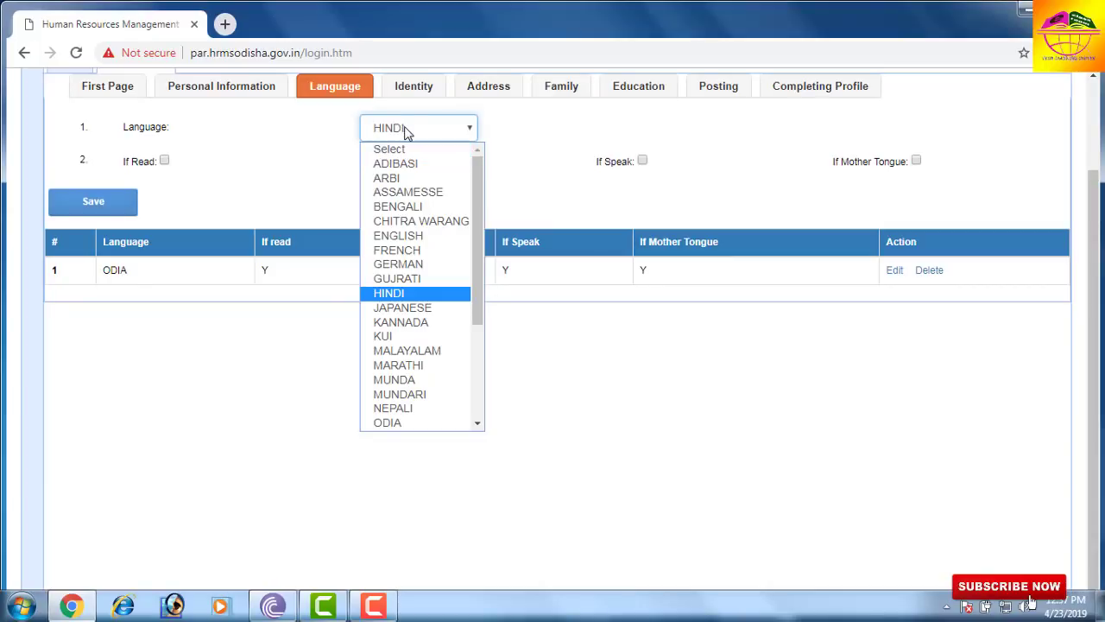
click(406, 129)
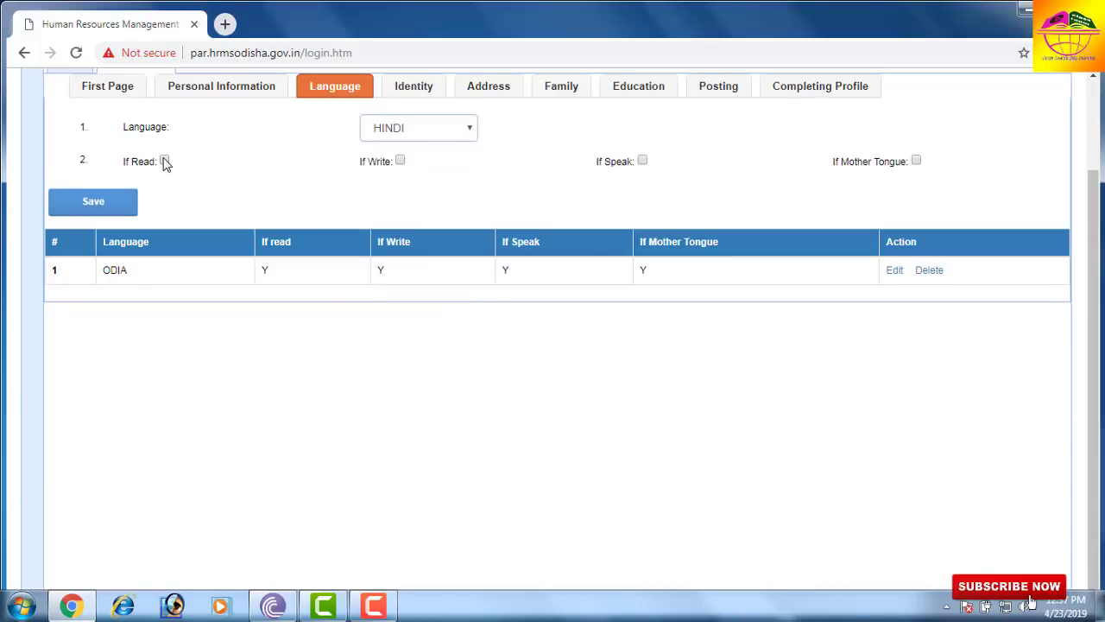
click(164, 162)
click(400, 162)
click(643, 161)
click(95, 210)
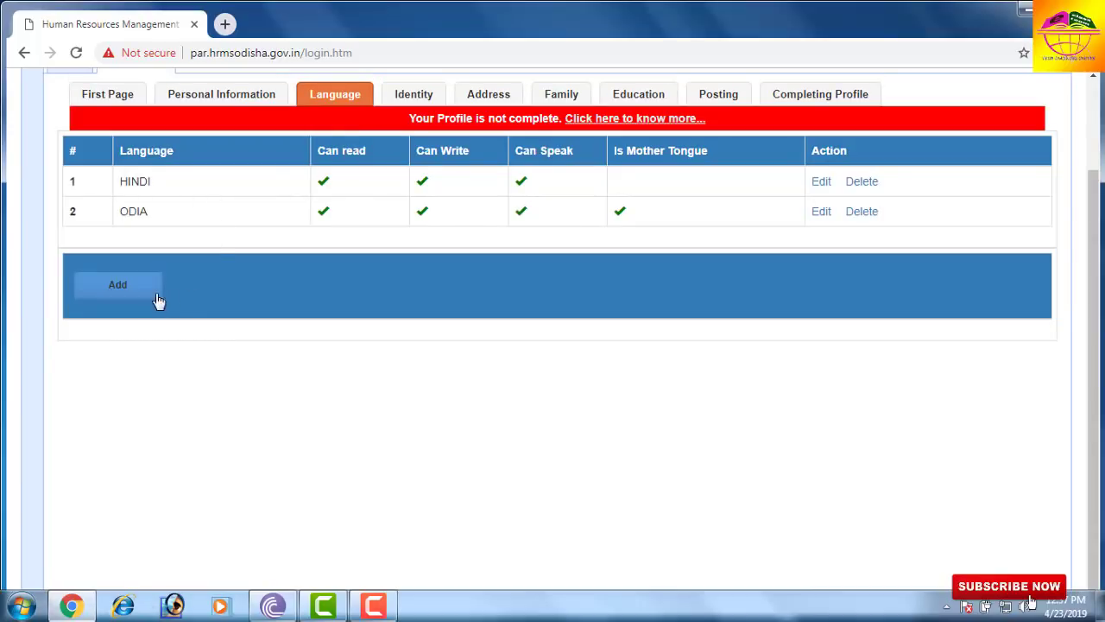
- Add and save ENGLISH as a third language with read and write ticked
click(133, 289)
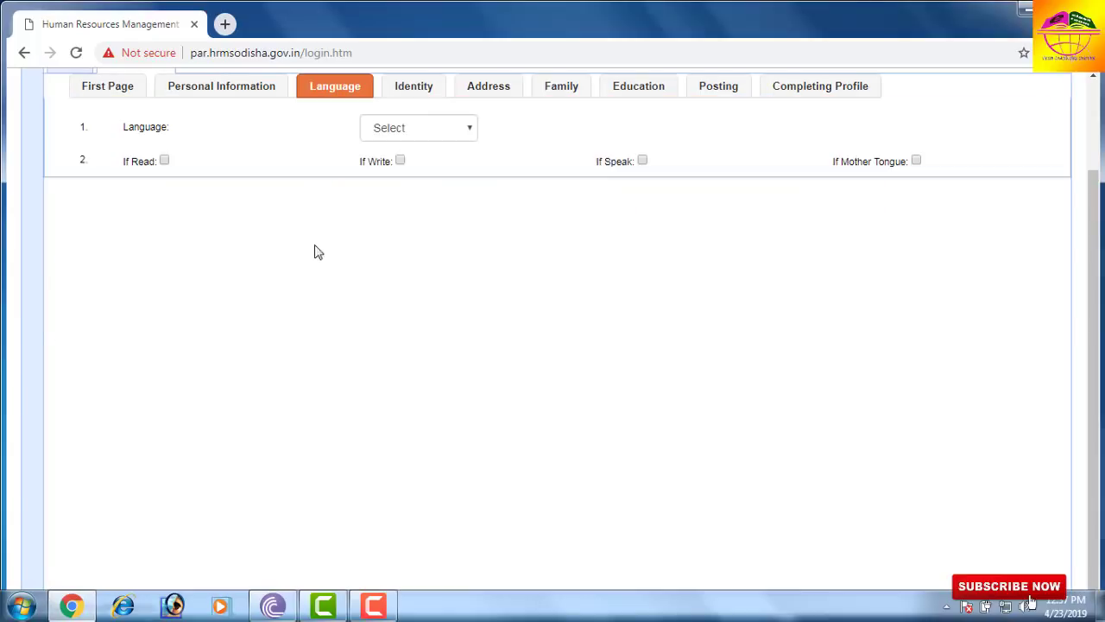
click(386, 132)
key(e)
key(Return)
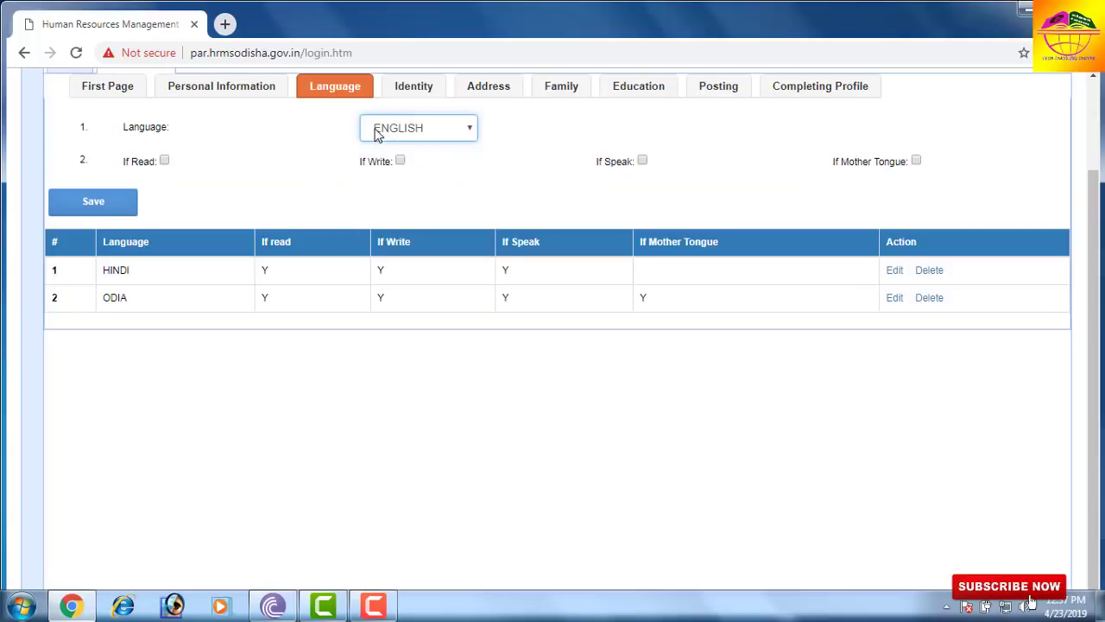
click(165, 163)
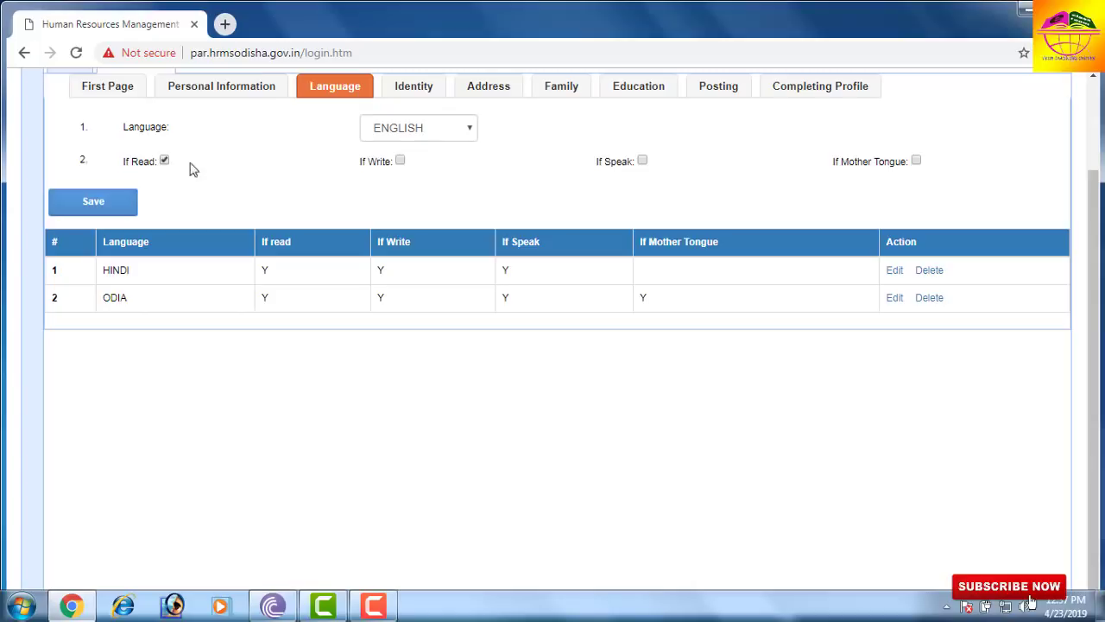
click(401, 163)
click(95, 202)
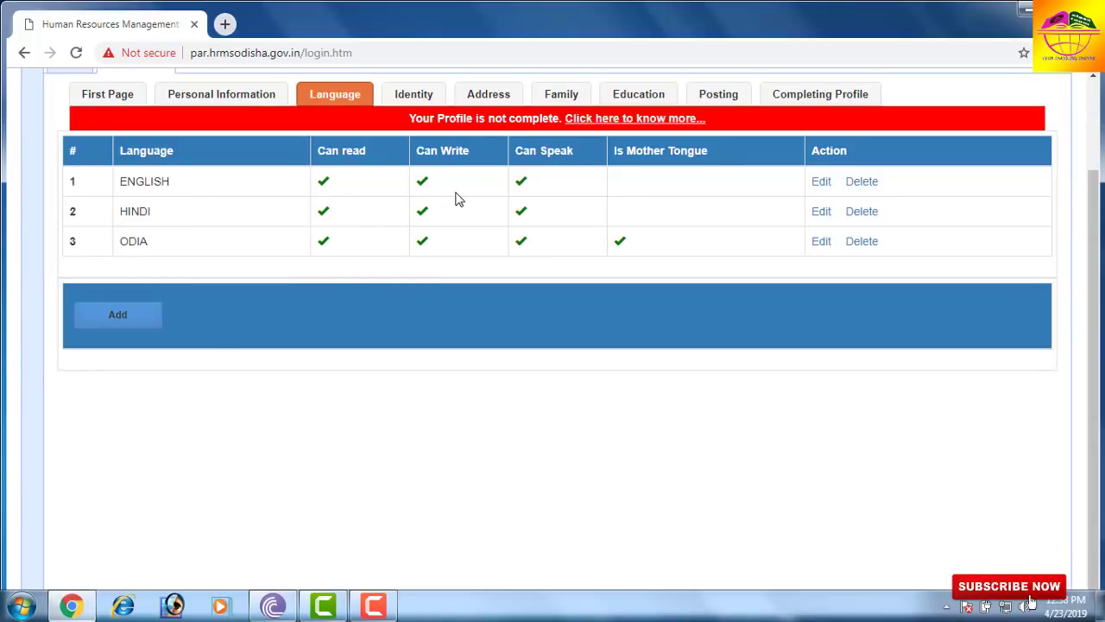
scroll(448, 222, up, 2)
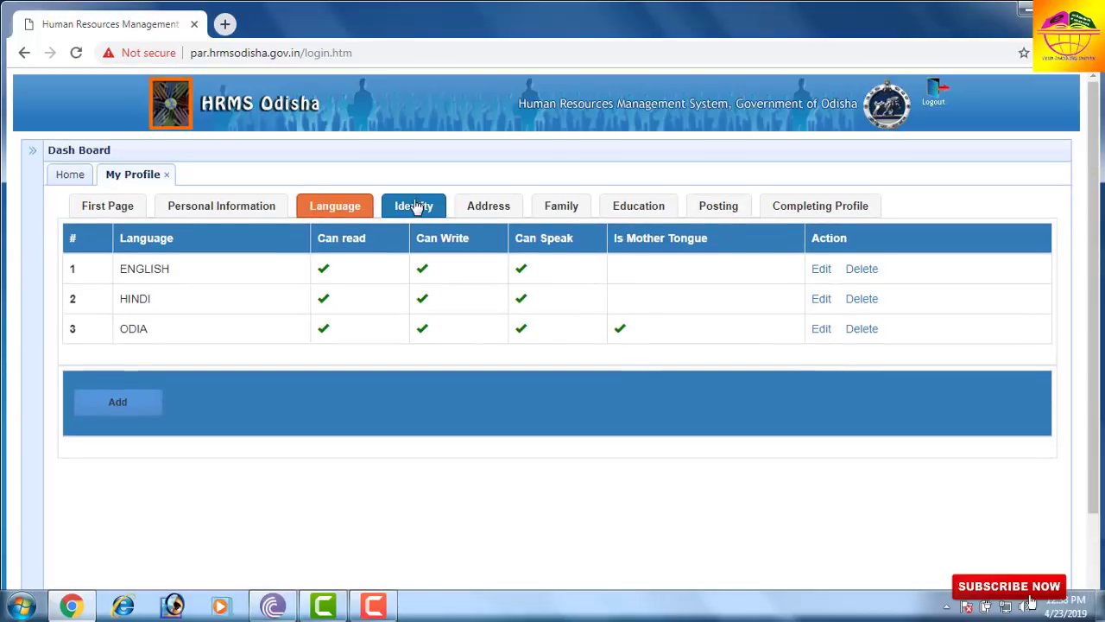
- Check the AADHAAR identity record, then return to the identity table
click(414, 209)
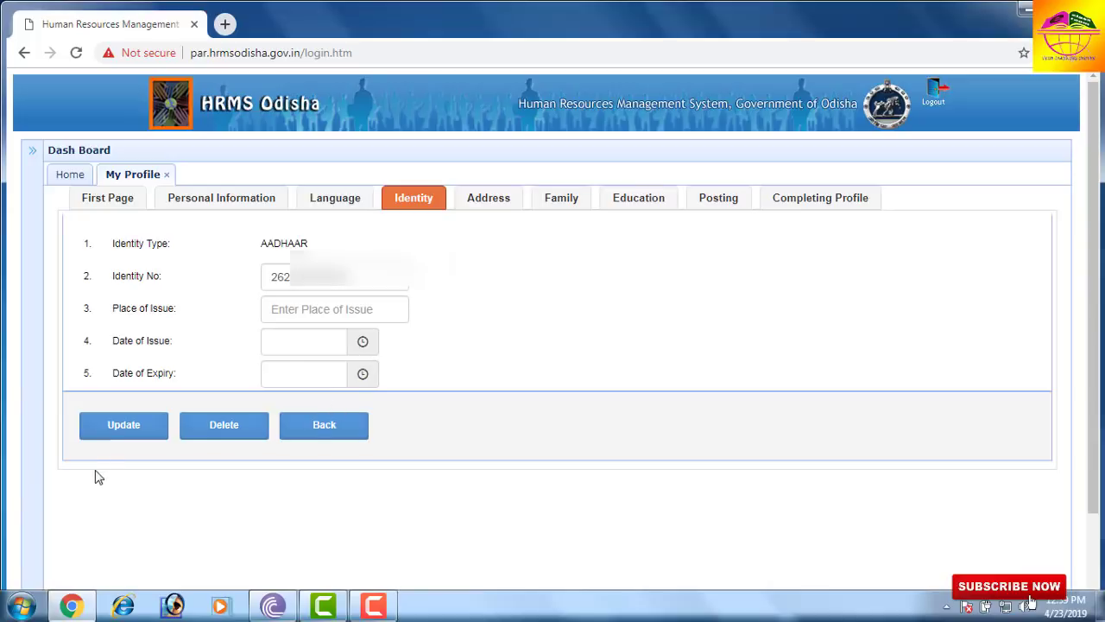
click(312, 431)
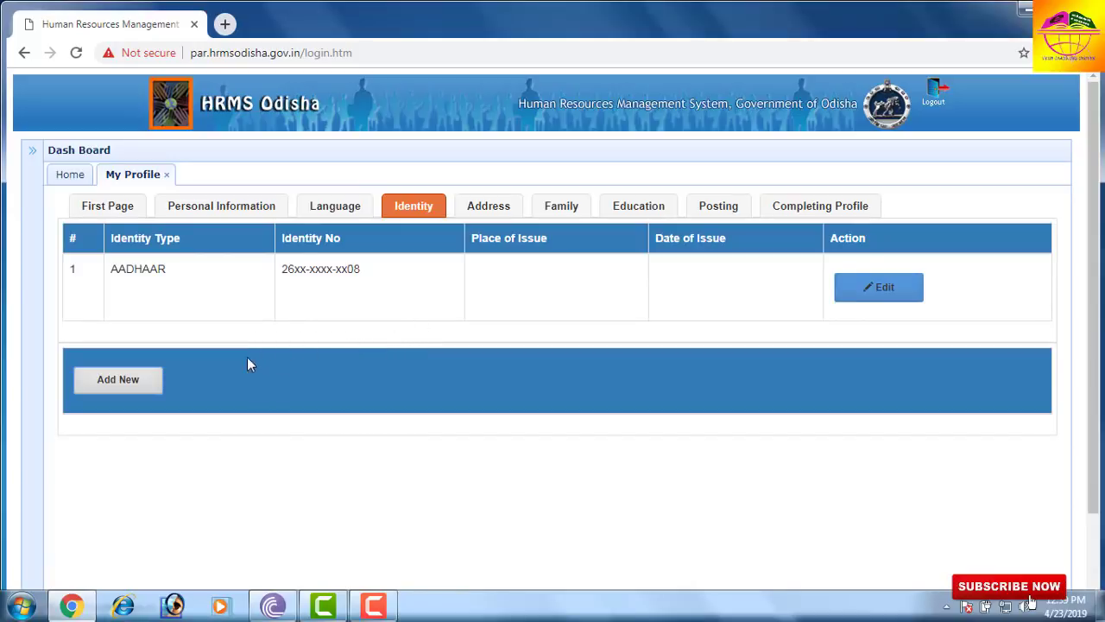
click(158, 393)
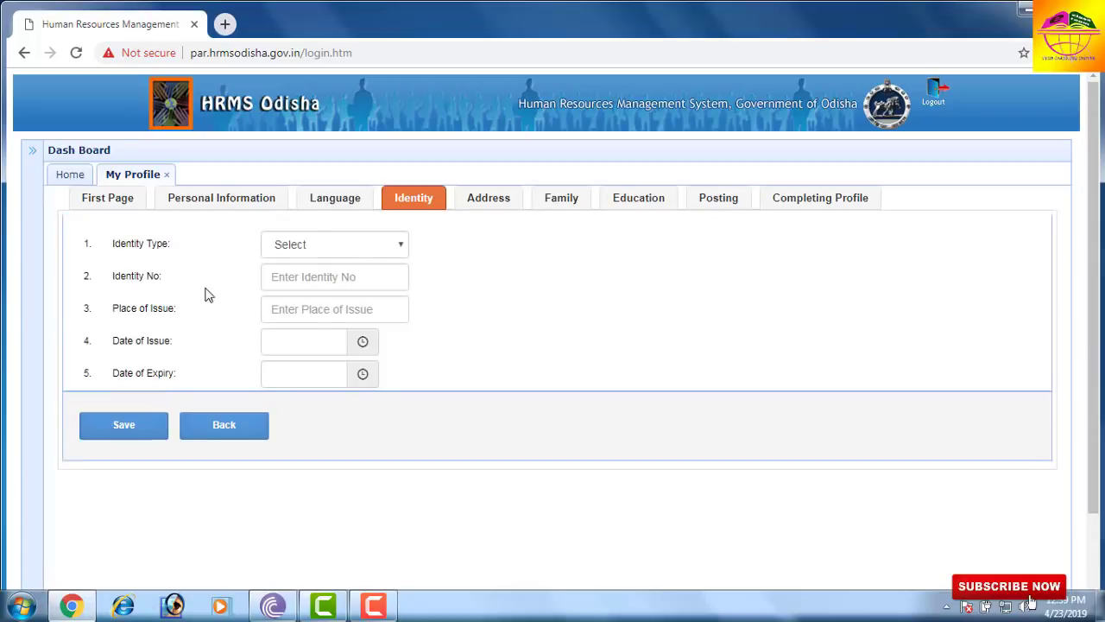
click(290, 246)
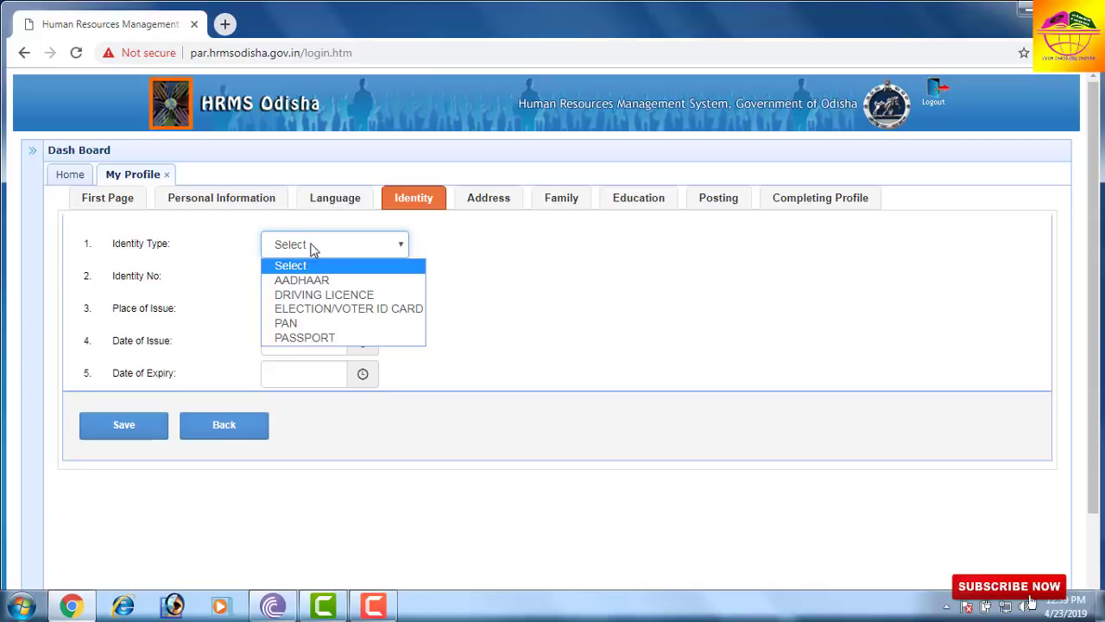
click(314, 250)
click(239, 431)
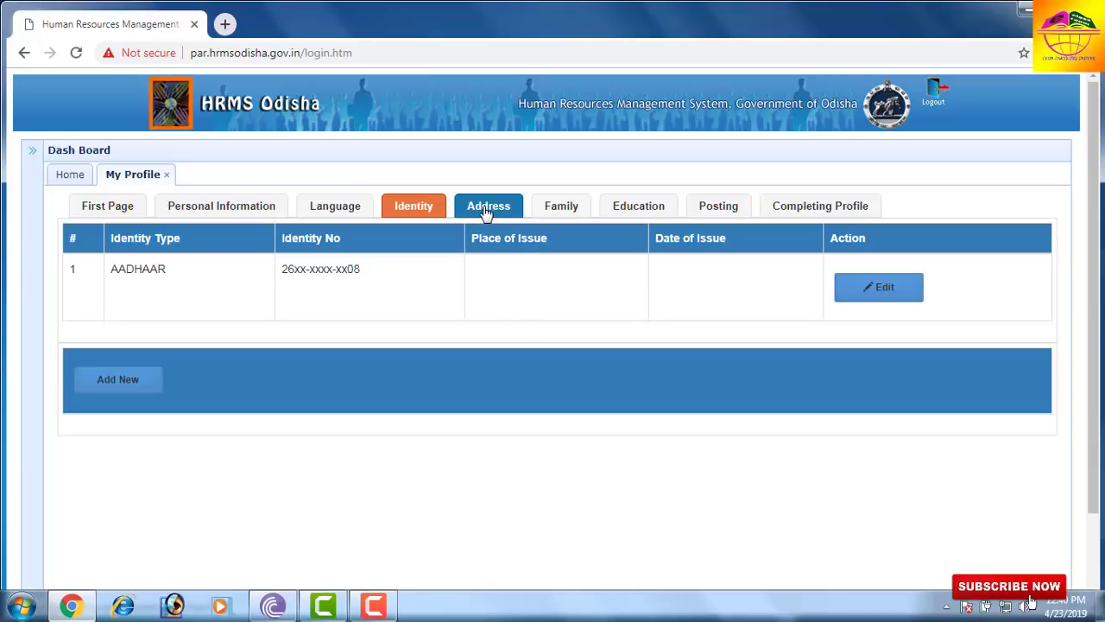
- Start a new address without choosing an address type, then switch to the Family details
click(486, 212)
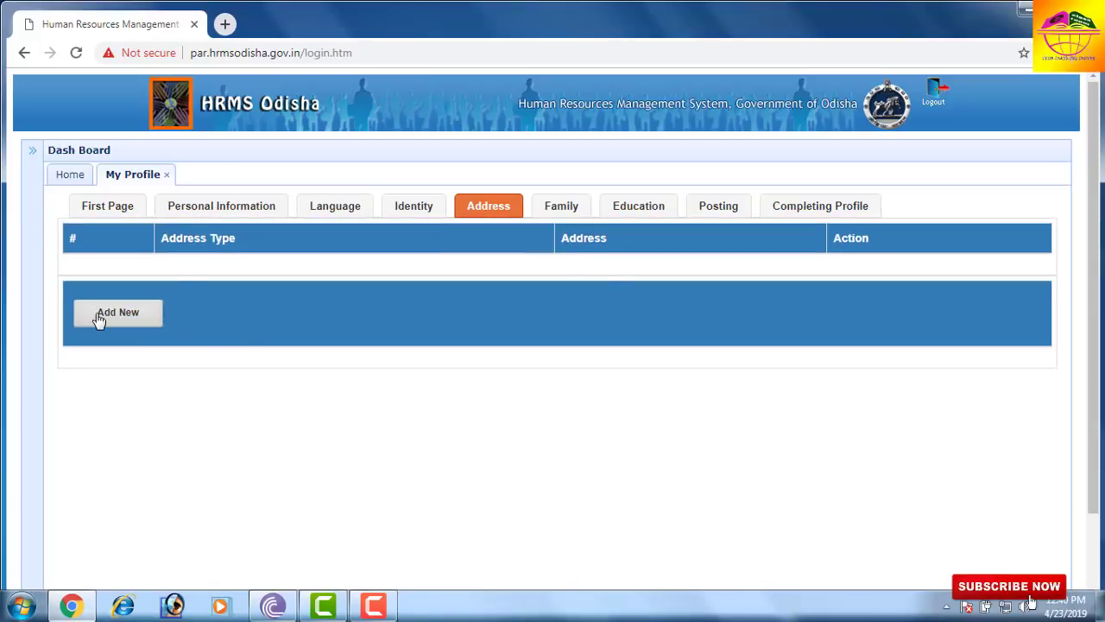
click(98, 315)
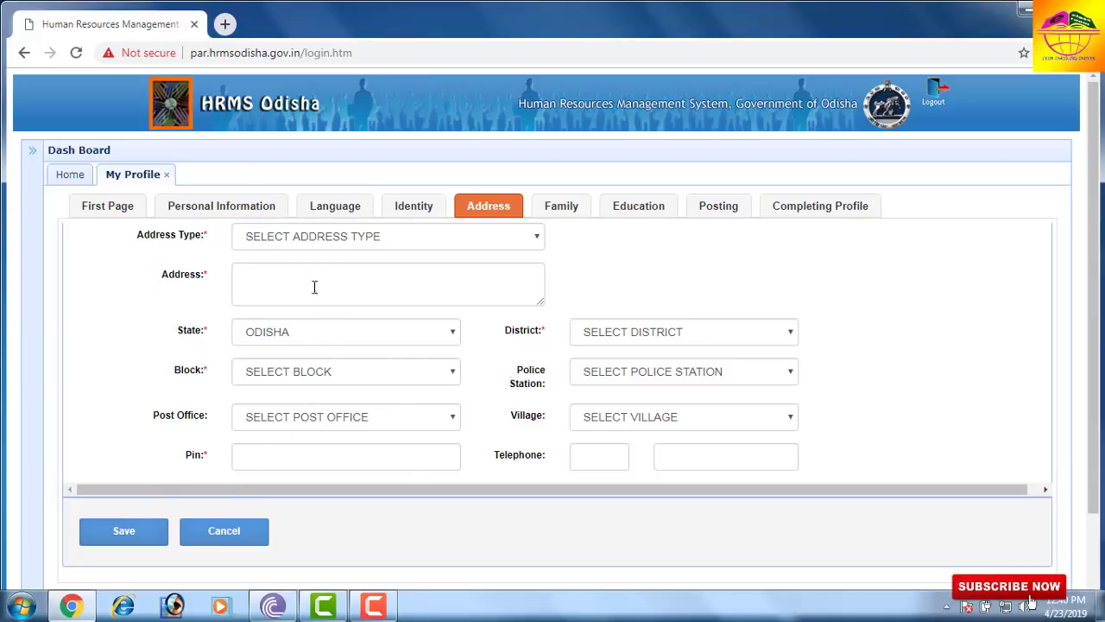
click(348, 240)
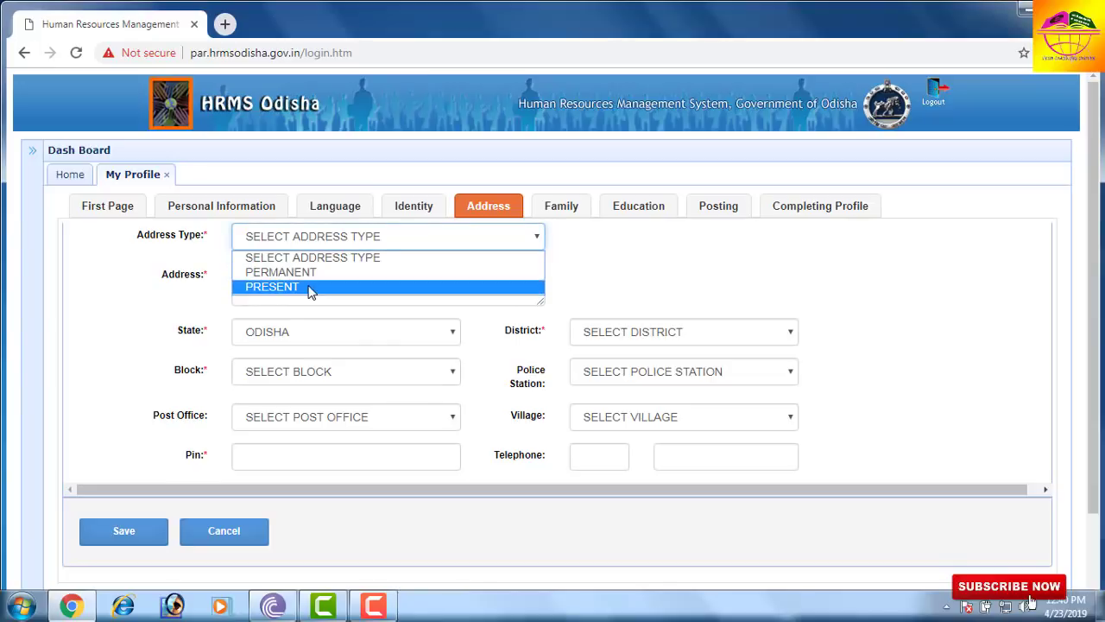
click(315, 241)
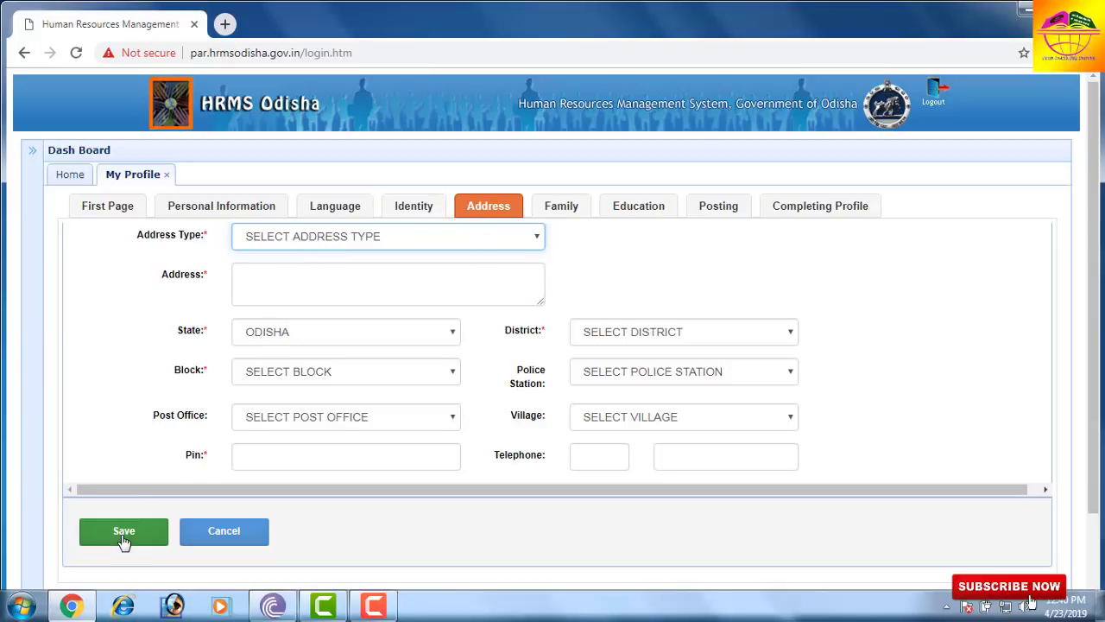
click(561, 209)
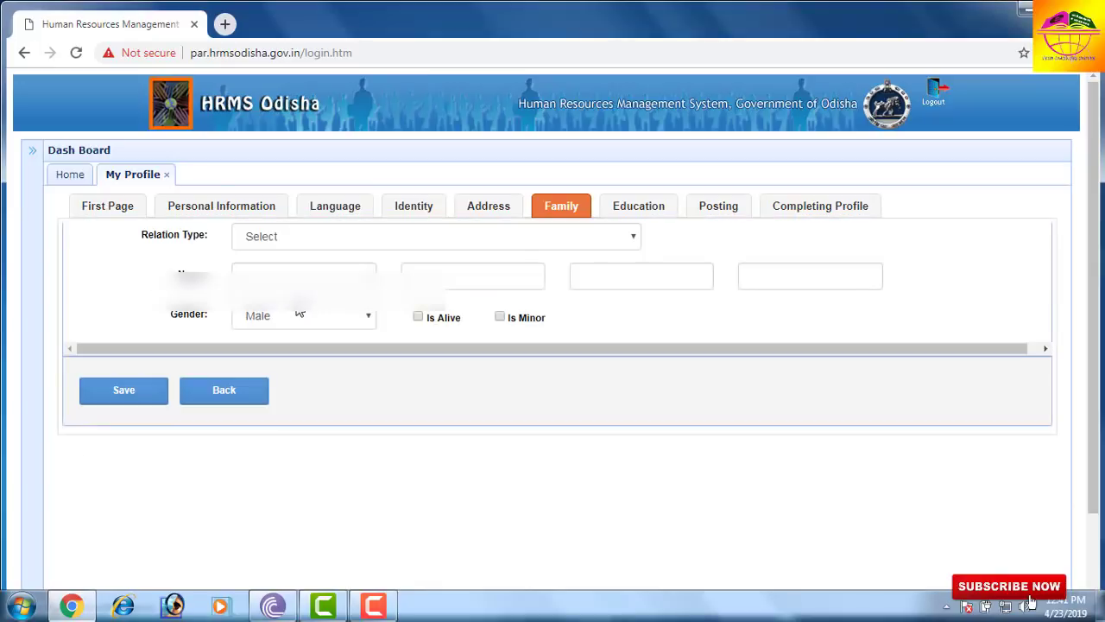
- Leave the family Relation Type unset and move to the Education details
click(263, 237)
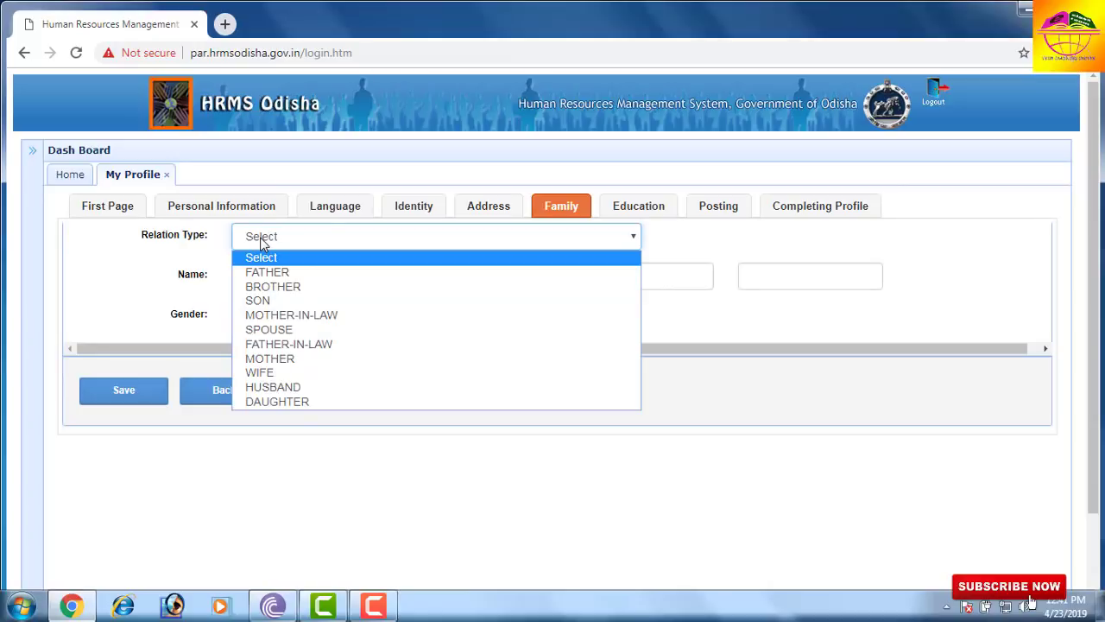
click(263, 241)
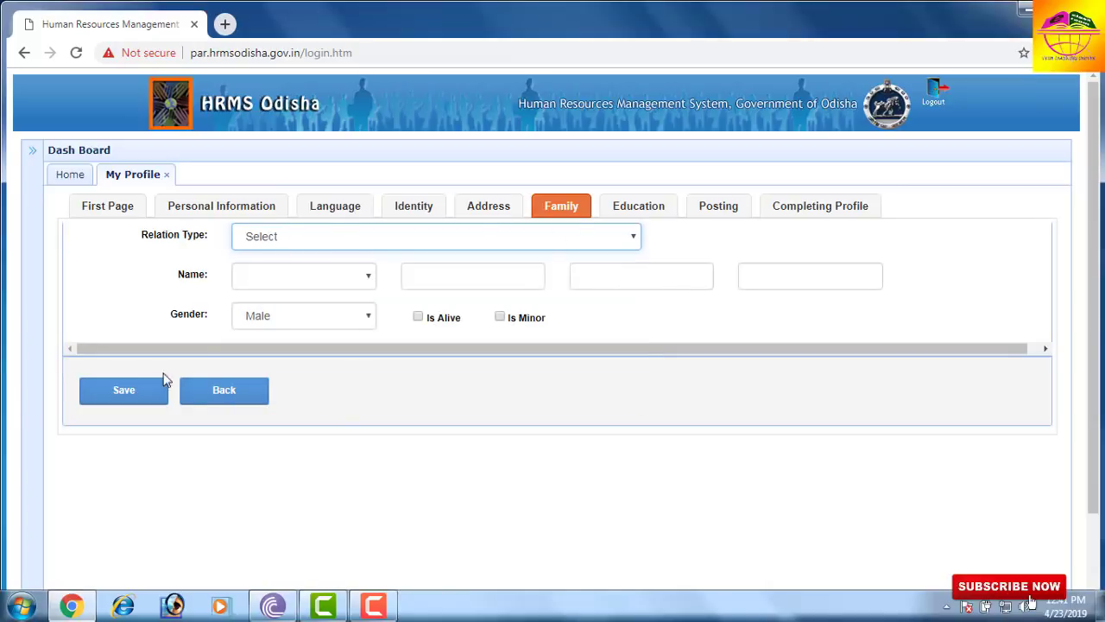
click(636, 209)
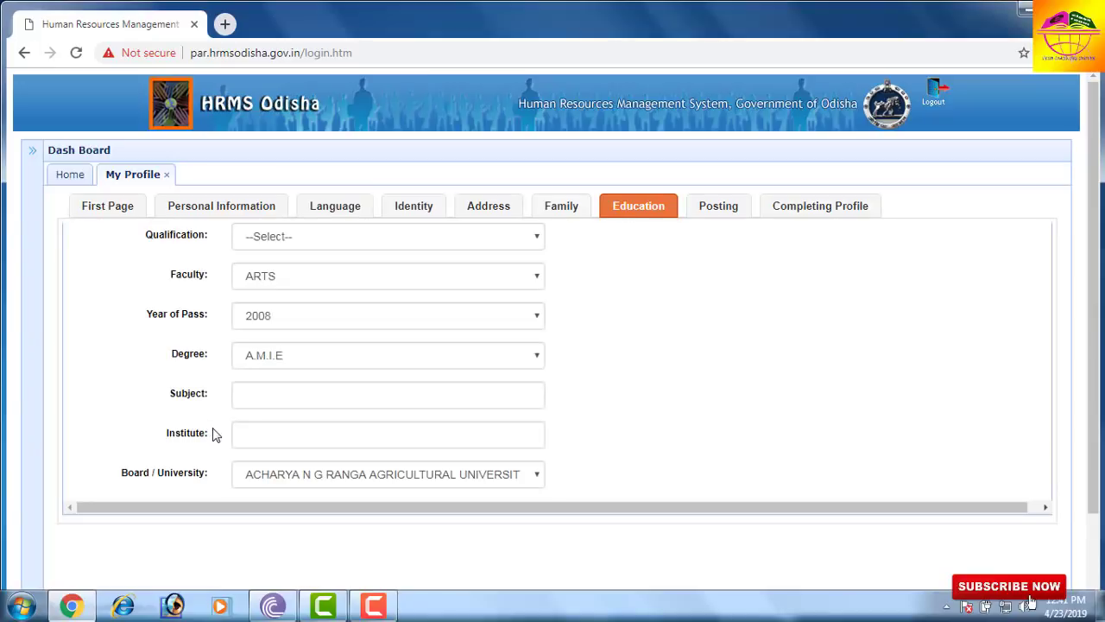
- Set the qualification to GRADUATION with faculty ARTS
click(296, 238)
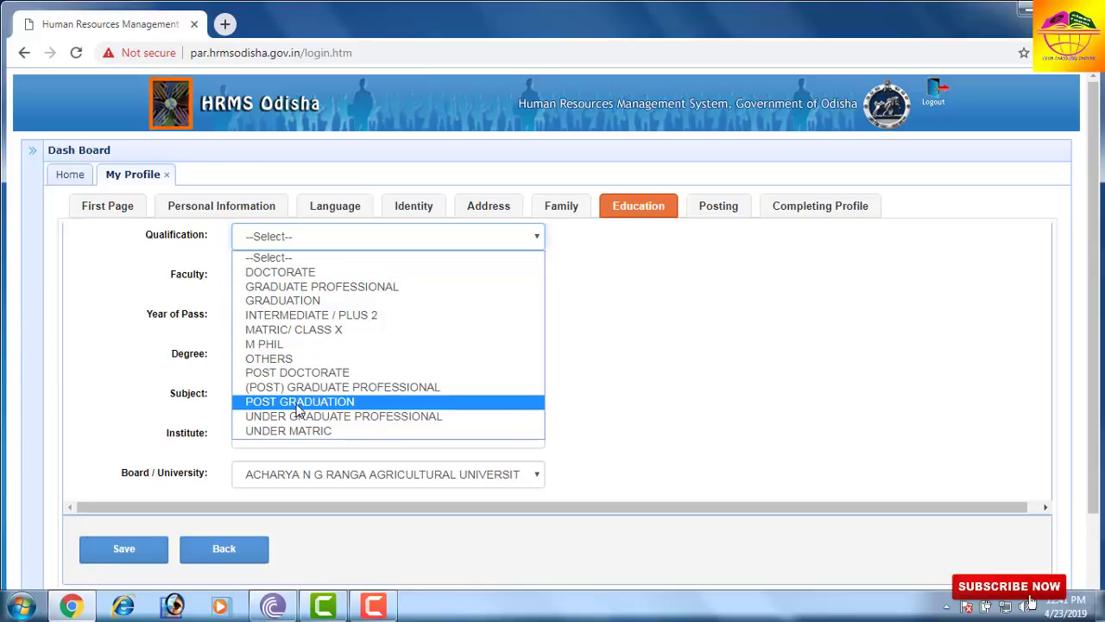
click(293, 329)
click(296, 239)
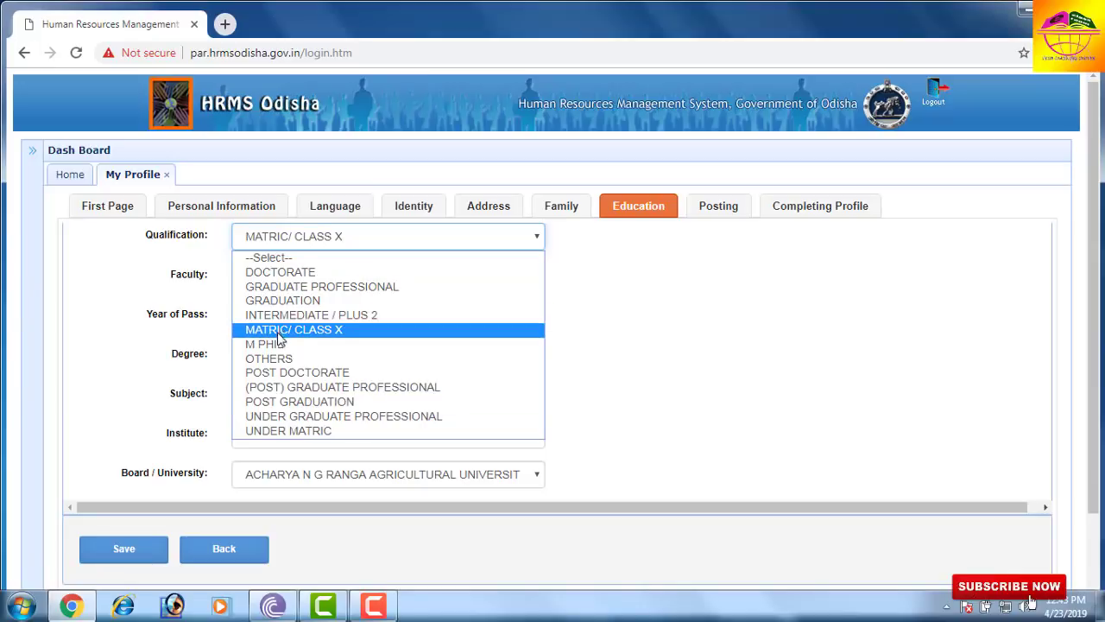
click(285, 302)
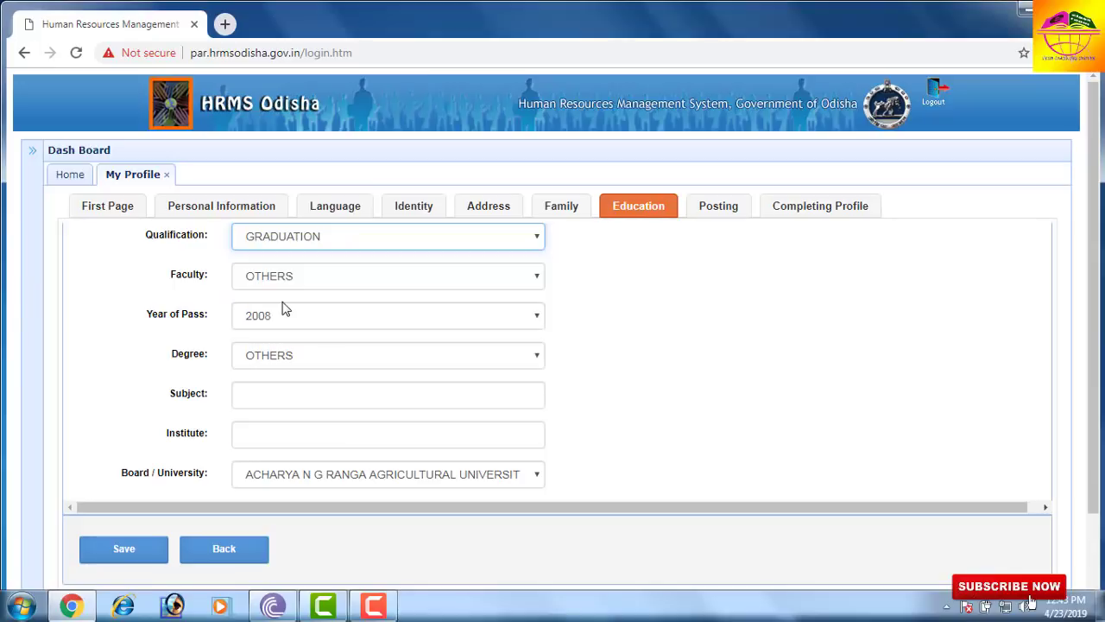
click(290, 273)
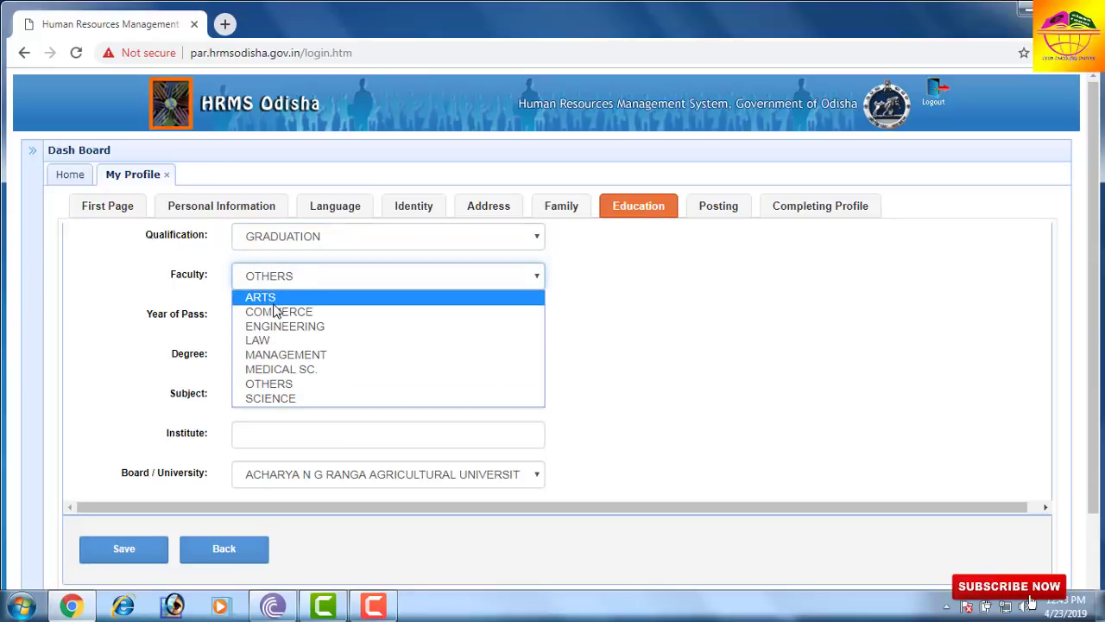
click(271, 298)
- Set the year of passing to 2008 and the degree to B.A
click(268, 326)
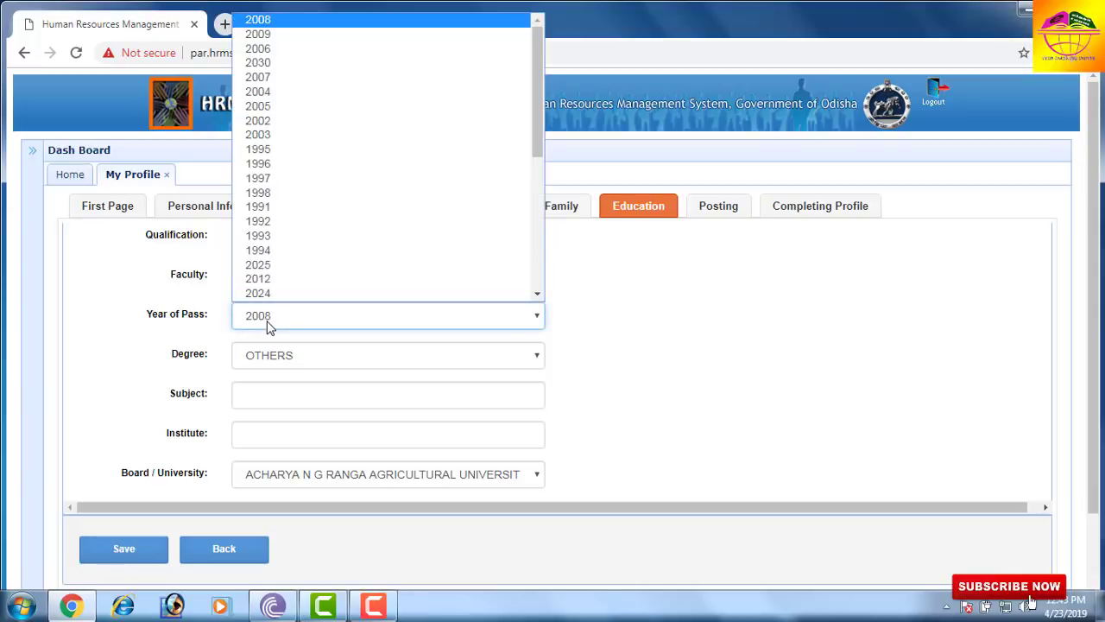
scroll(271, 298, down, 1)
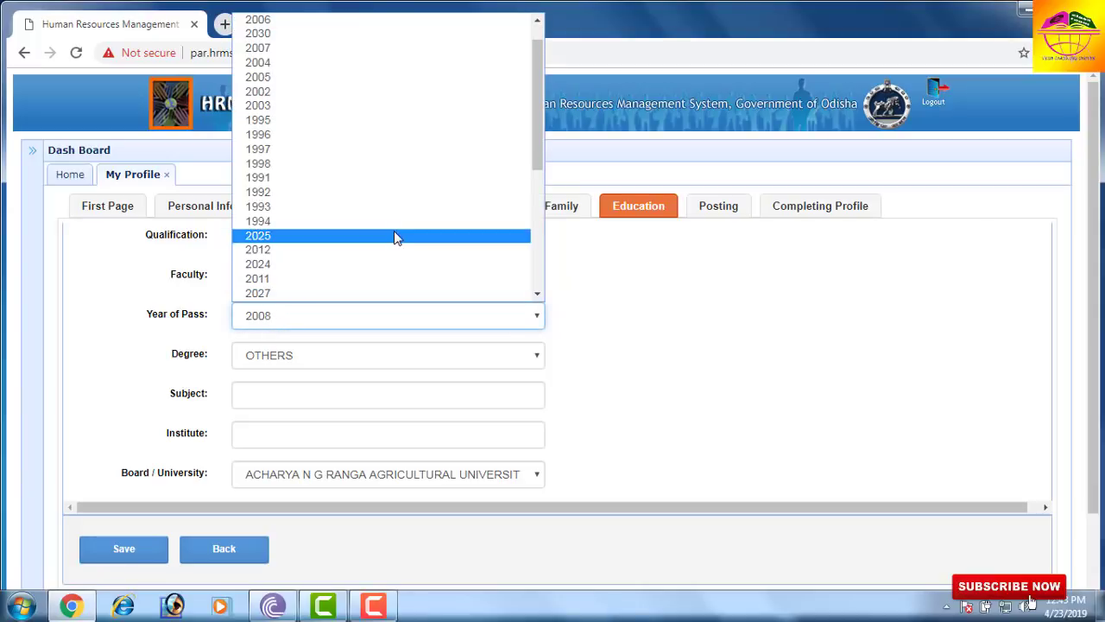
key(Down)
key(Down)
key(Down)
key(Down)
key(Down)
key(Down)
key(Down)
key(Down)
key(Down)
key(Down)
key(Down)
key(Down)
key(Down)
key(Down)
key(Down)
key(Down)
key(Down)
key(Down)
key(Down)
key(Down)
scroll(396, 236, up, 5)
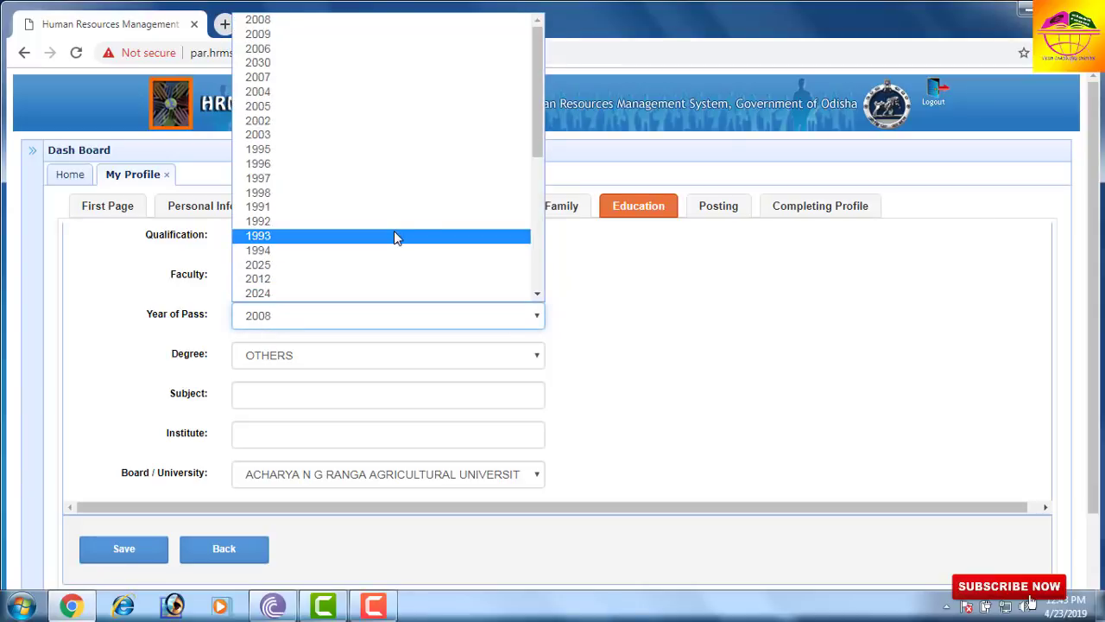
click(395, 236)
click(316, 315)
key(Down)
key(Down)
key(Down)
key(Down)
key(Escape)
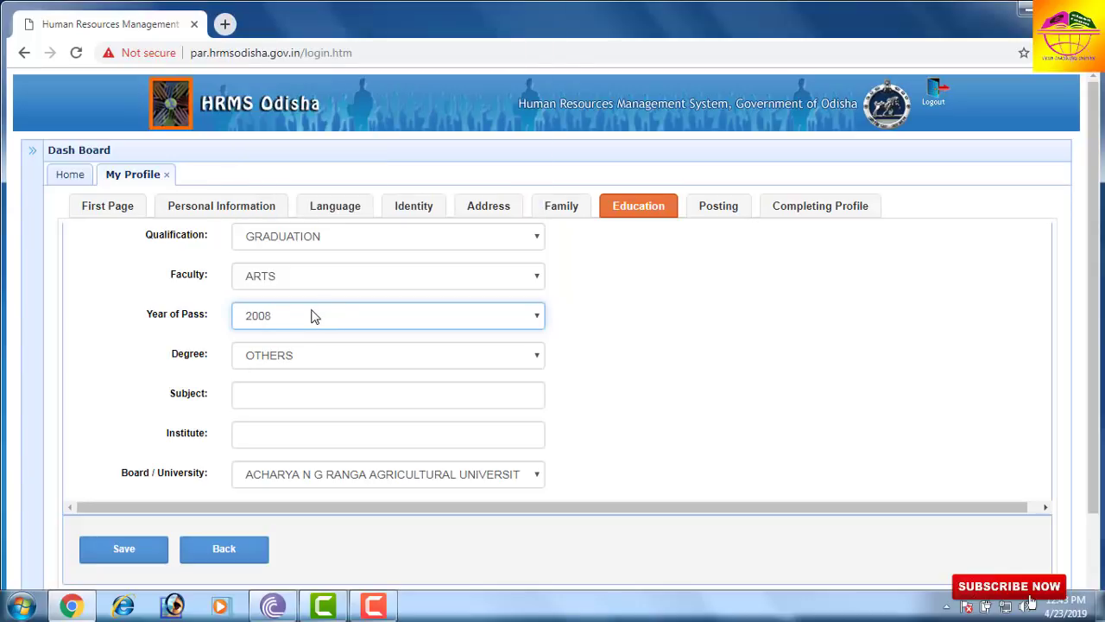
click(292, 355)
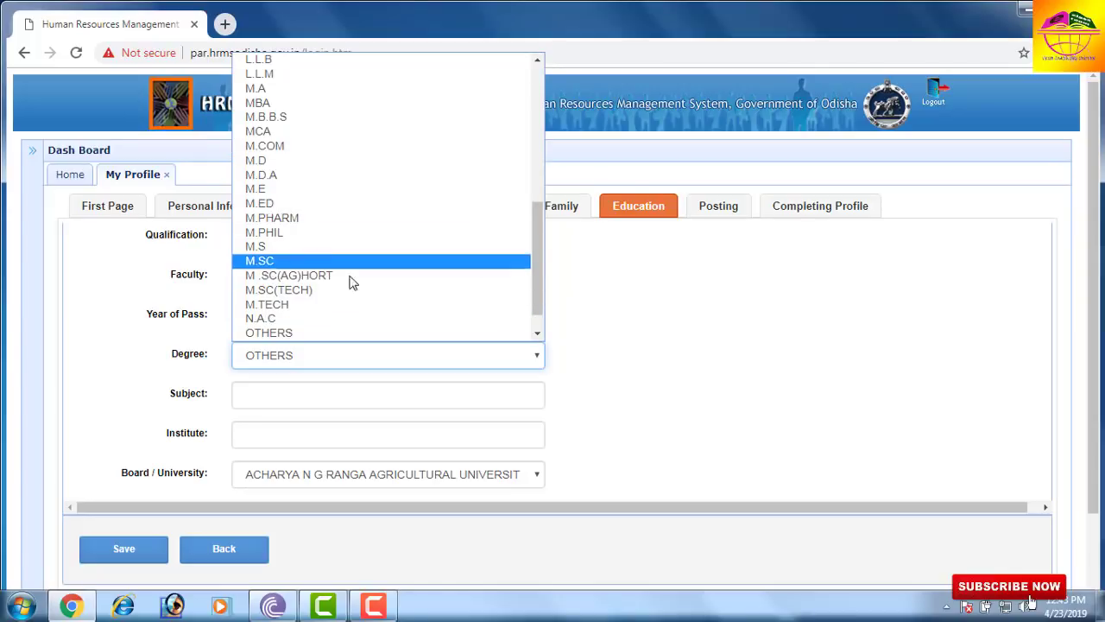
drag(536, 272, 518, 76)
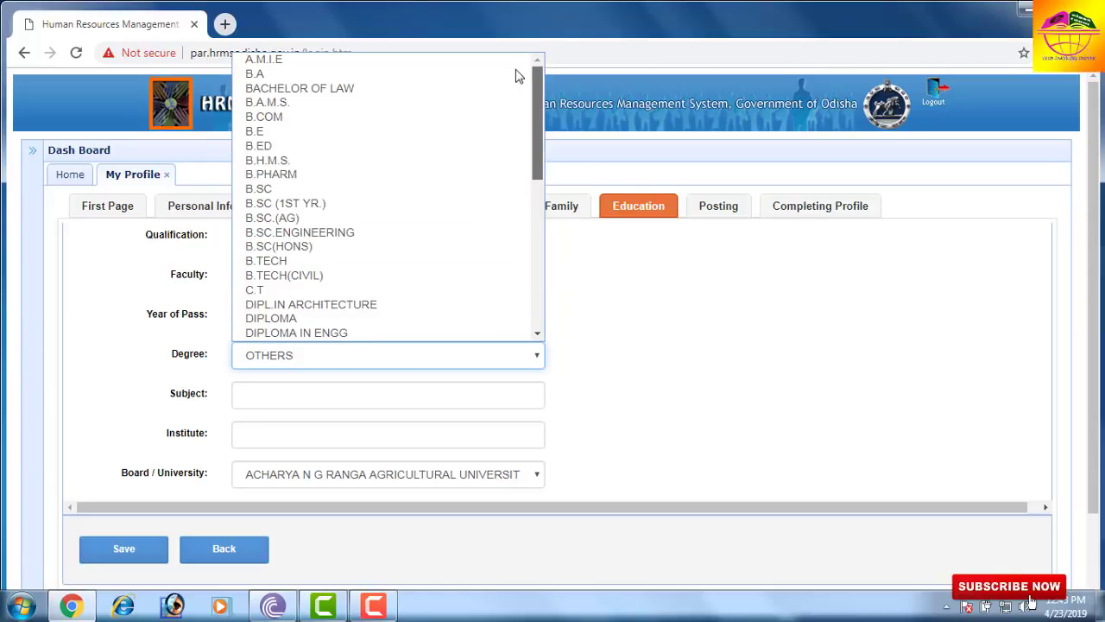
click(375, 75)
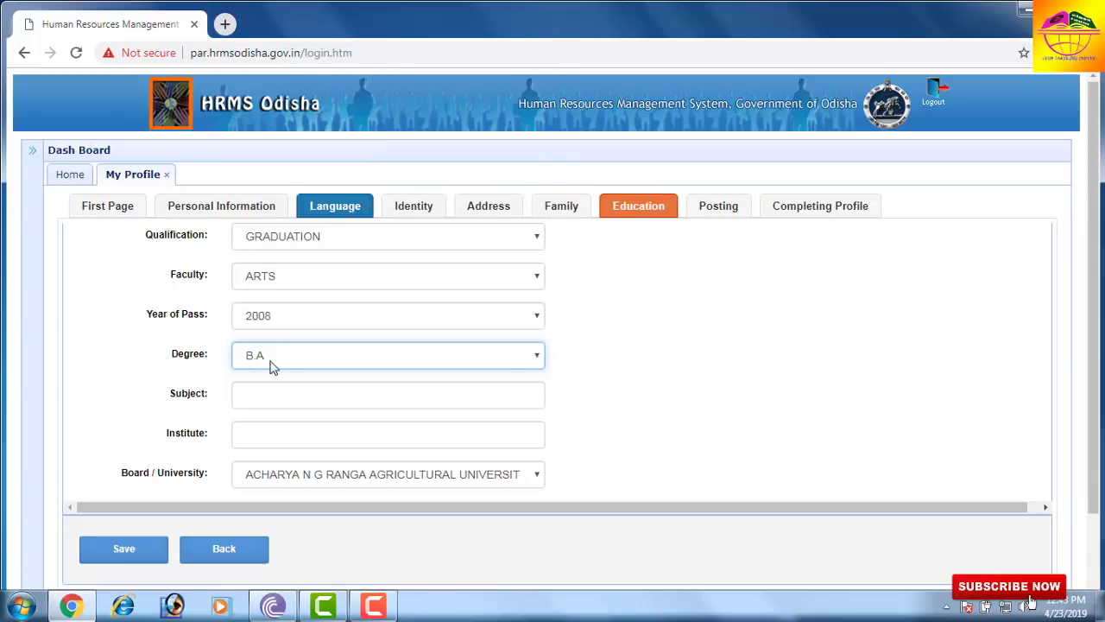
- Leave subject and institute empty and go to the Posting details
click(259, 395)
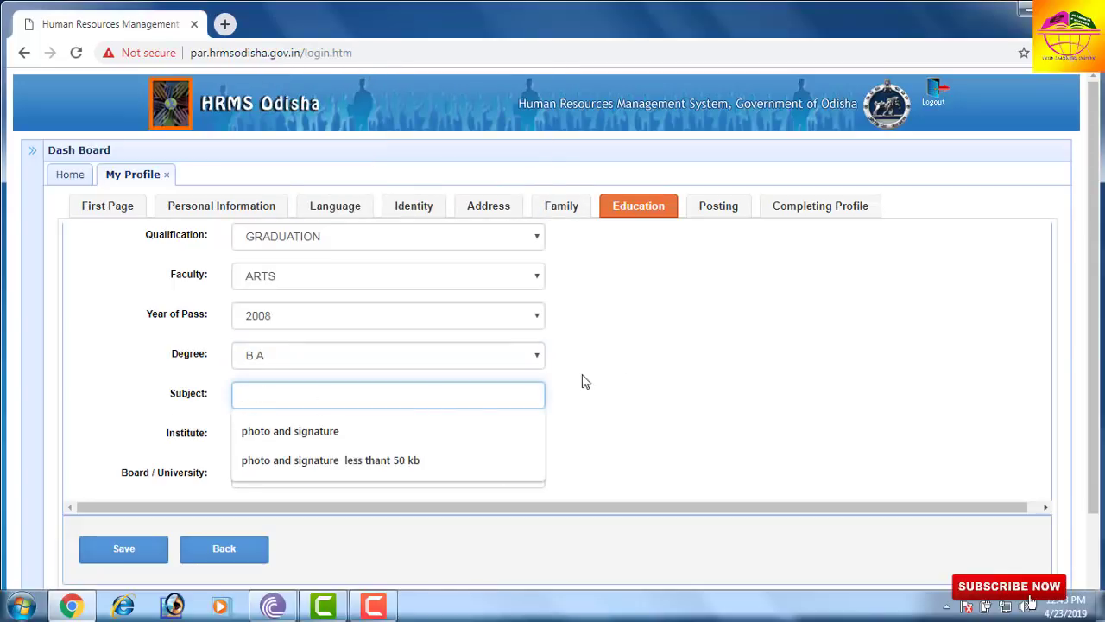
click(658, 390)
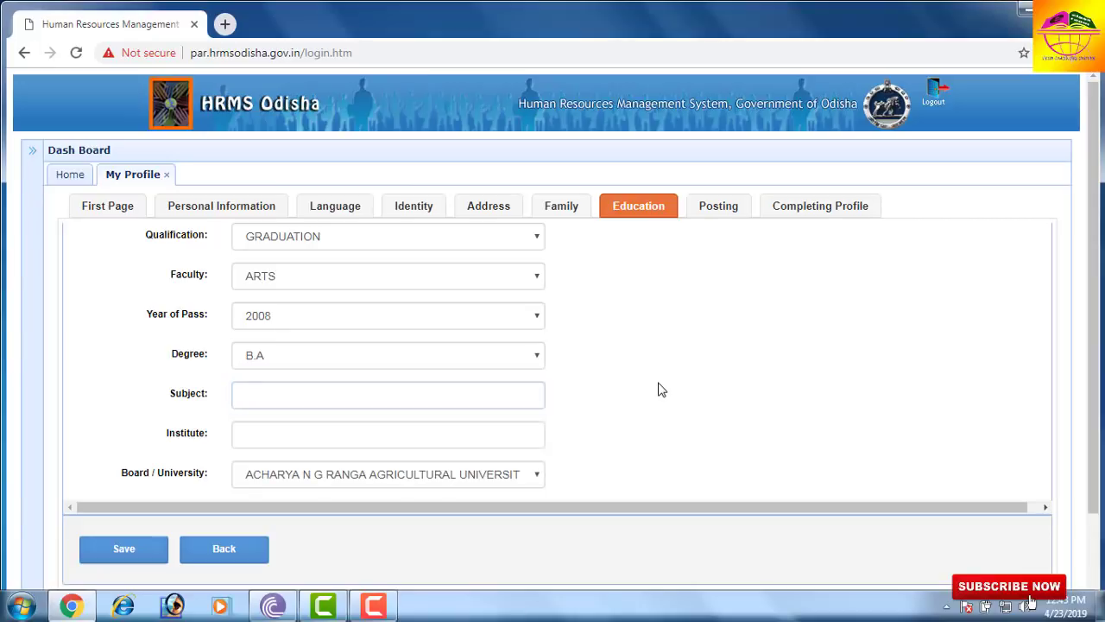
click(285, 439)
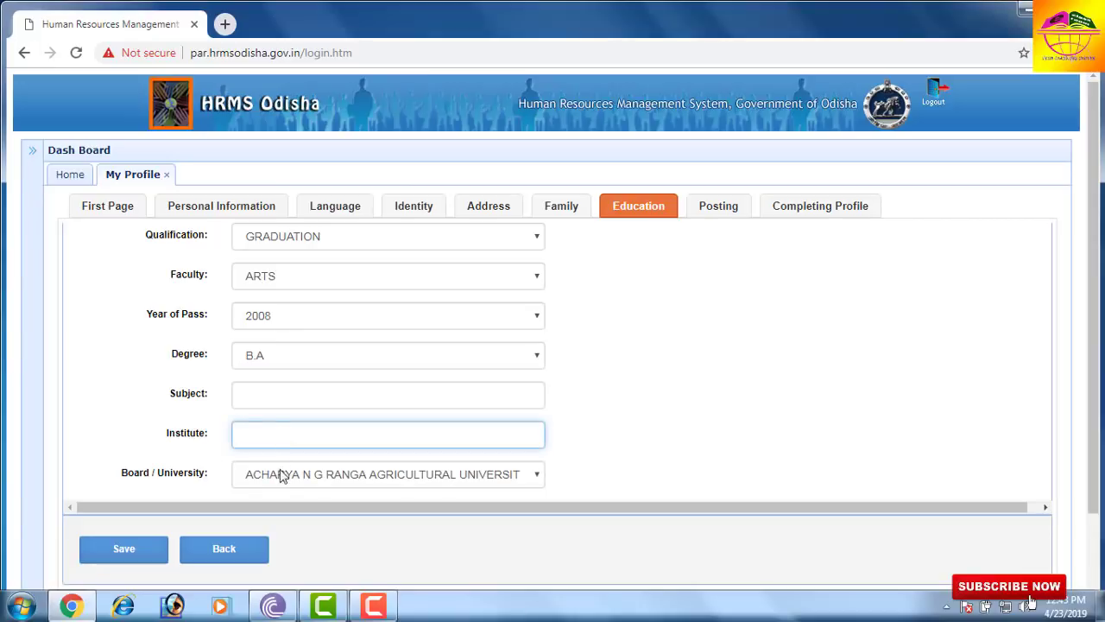
click(664, 398)
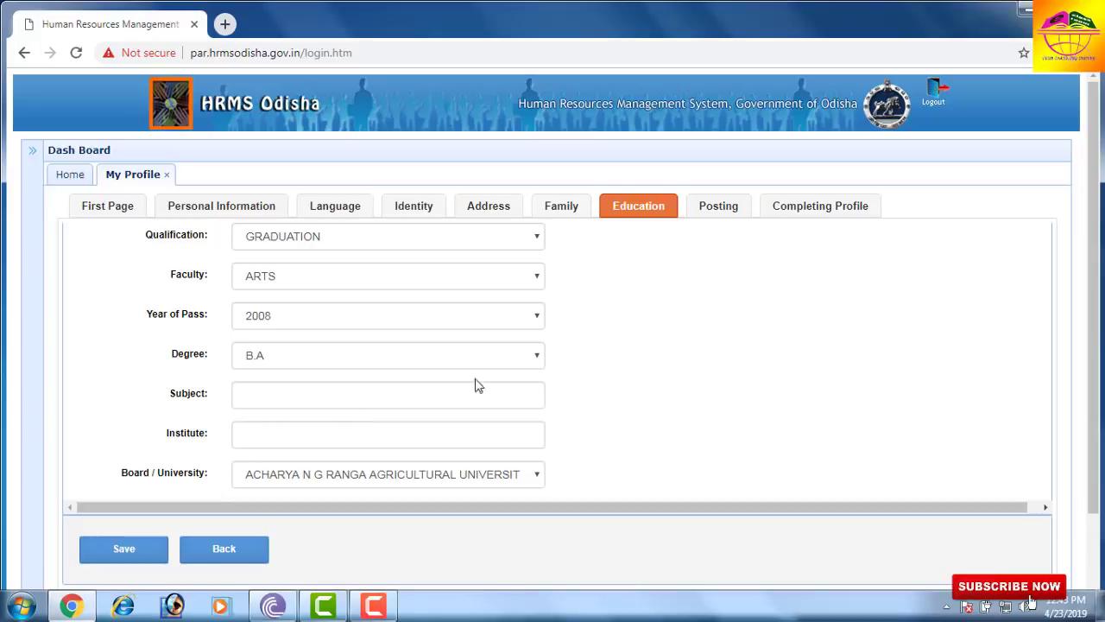
click(718, 208)
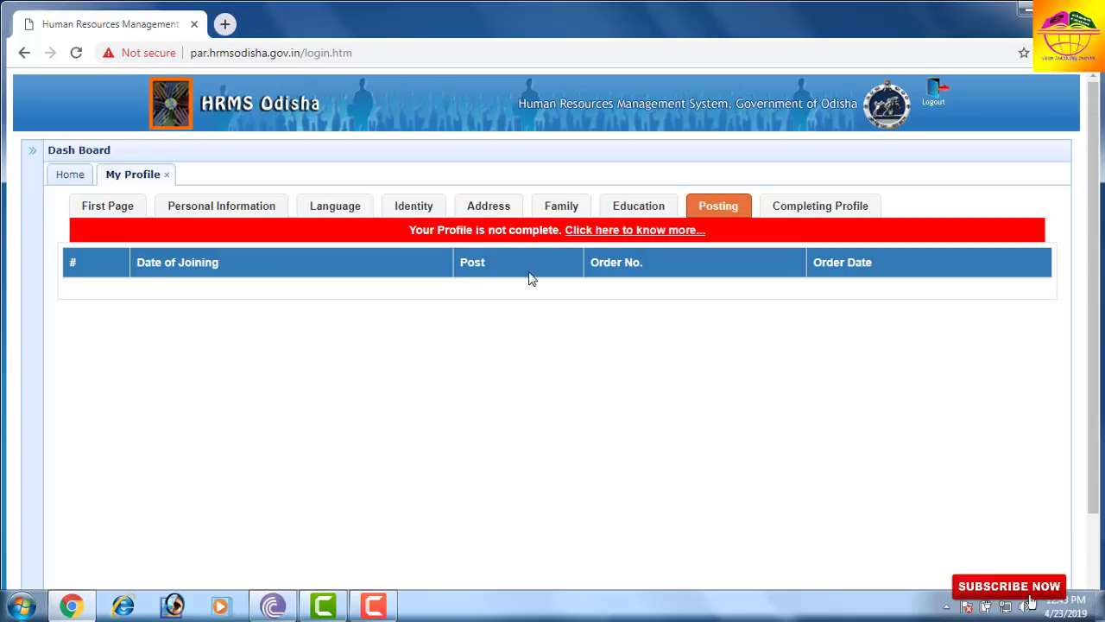
scroll(532, 278, down, 2)
scroll(540, 282, up, 2)
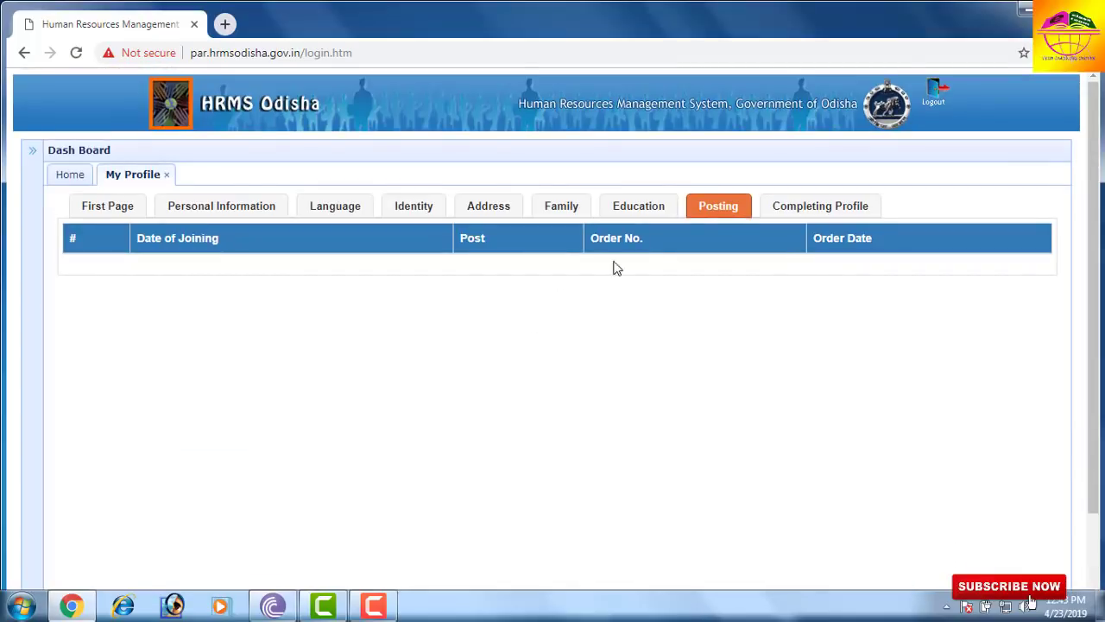
click(803, 219)
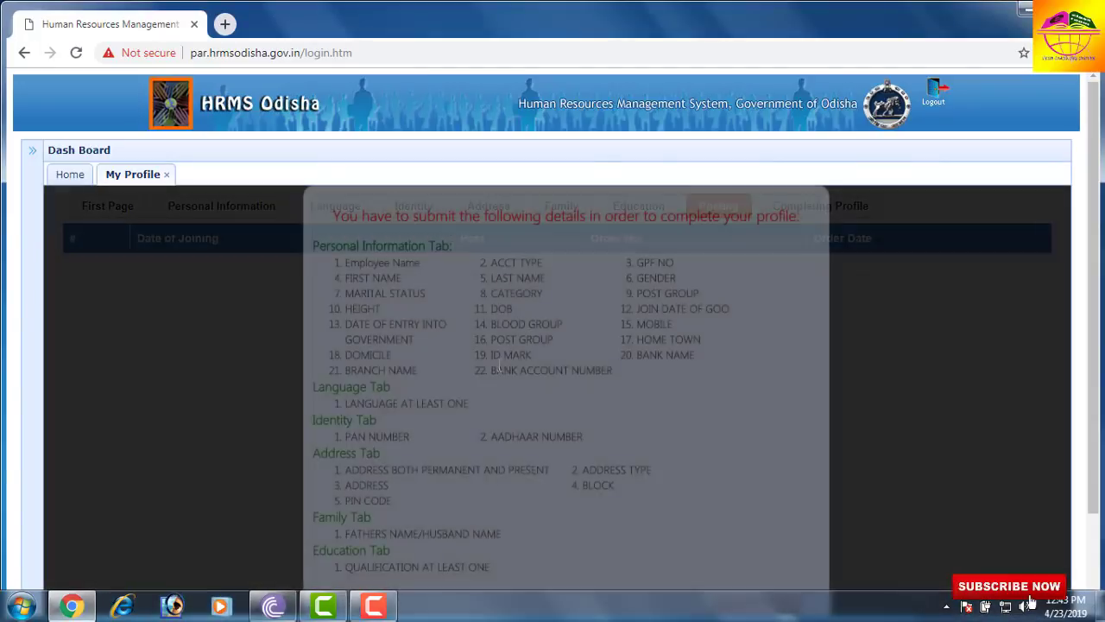
scroll(496, 373, down, 2)
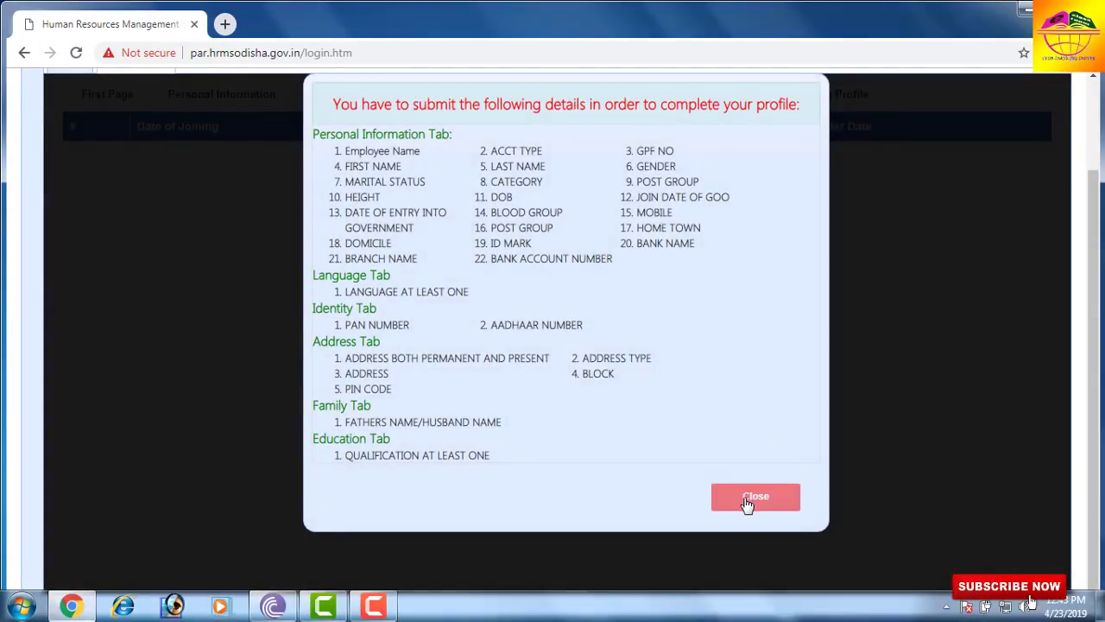
click(749, 504)
scroll(587, 276, up, 2)
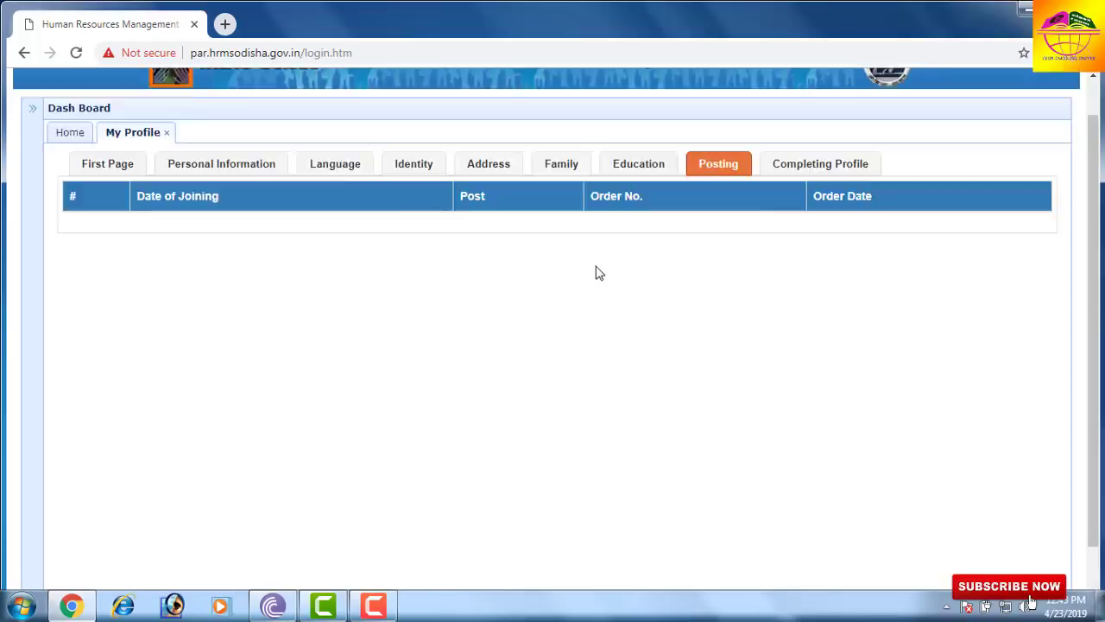